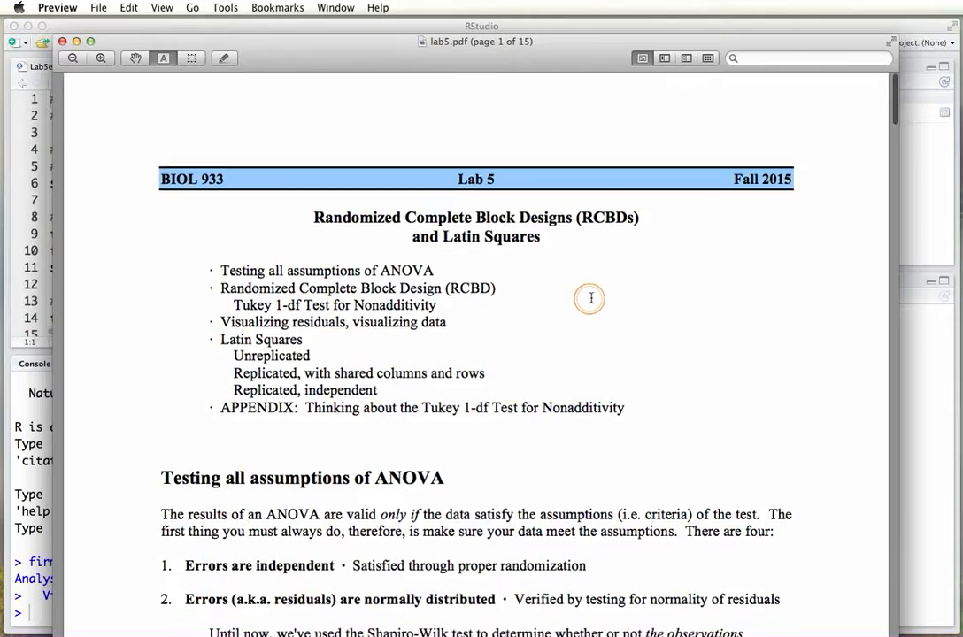
- Read the four ANOVA assumptions and the Example 1 experiment description in lab5.pdf, and move the PDF window out of view
{"action": "scroll", "coordinate": [591, 299], "scroll_direction": "down", "scroll_amount": 8}
{"action": "scroll", "coordinate": [592, 298], "scroll_direction": "down", "scroll_amount": 4}
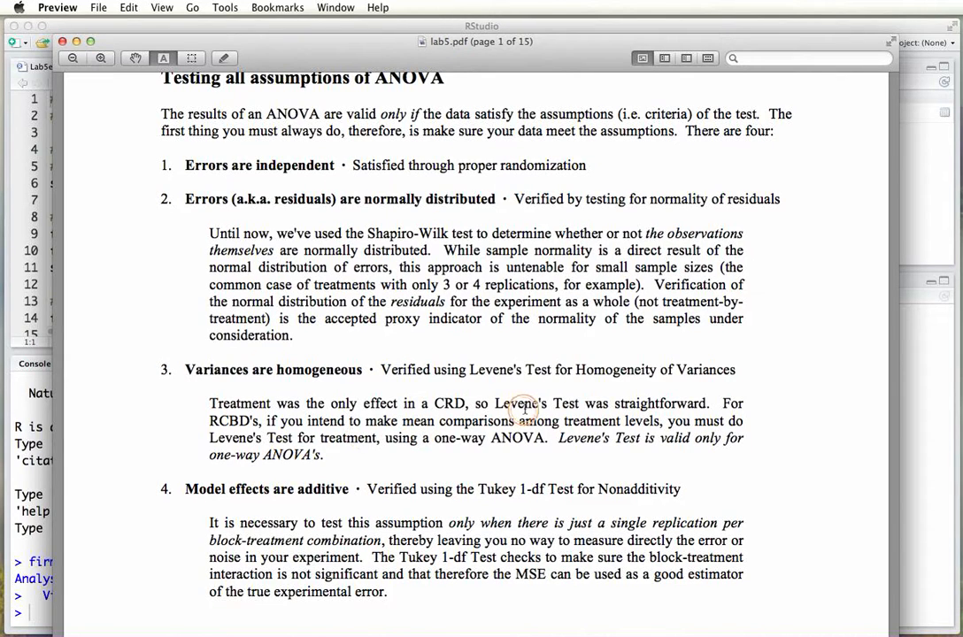
{"action": "scroll", "coordinate": [505, 379], "scroll_direction": "down", "scroll_amount": 10}
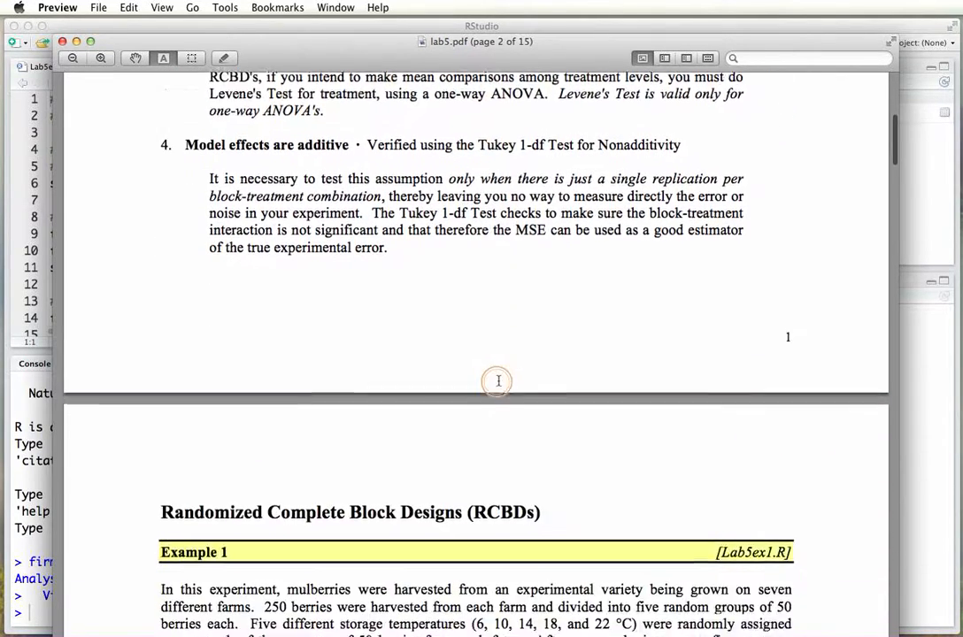
{"action": "scroll", "coordinate": [499, 380], "scroll_direction": "down", "scroll_amount": 9}
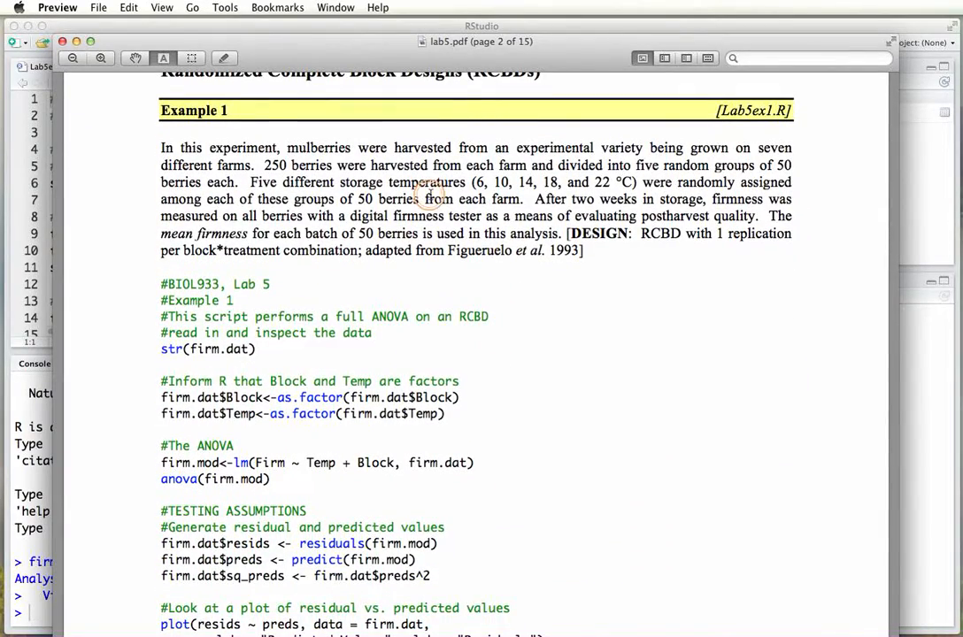
{"action": "left_click_drag", "start_coordinate": [388, 51], "coordinate": [962, 44]}
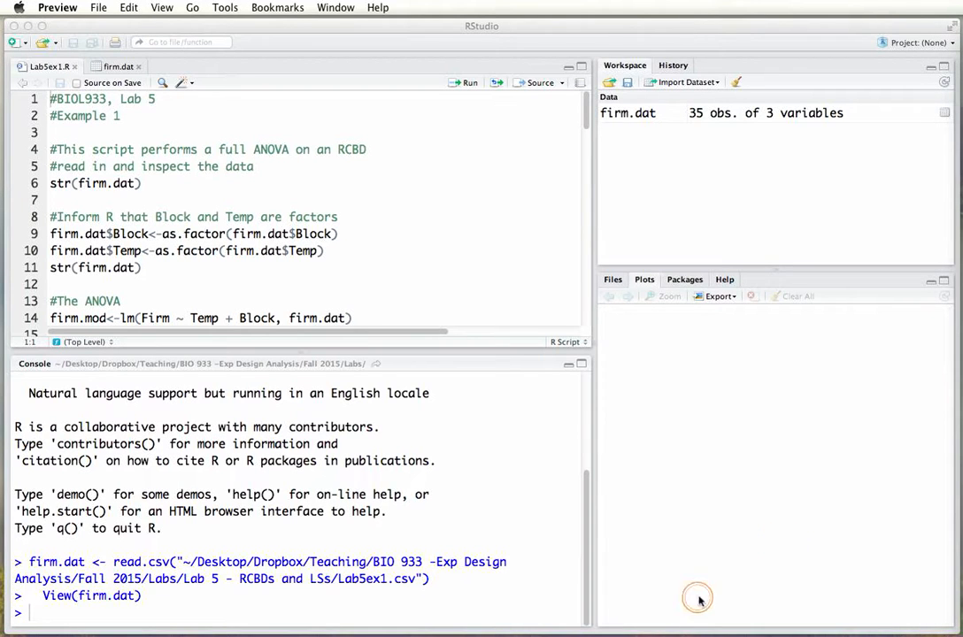
- Examine the berry allocation in Mulberry_diagram.png and reread the Example 1 description in lab5.pdf, moving both windows away
{"action": "left_click_drag", "start_coordinate": [585, 620], "coordinate": [553, 67]}
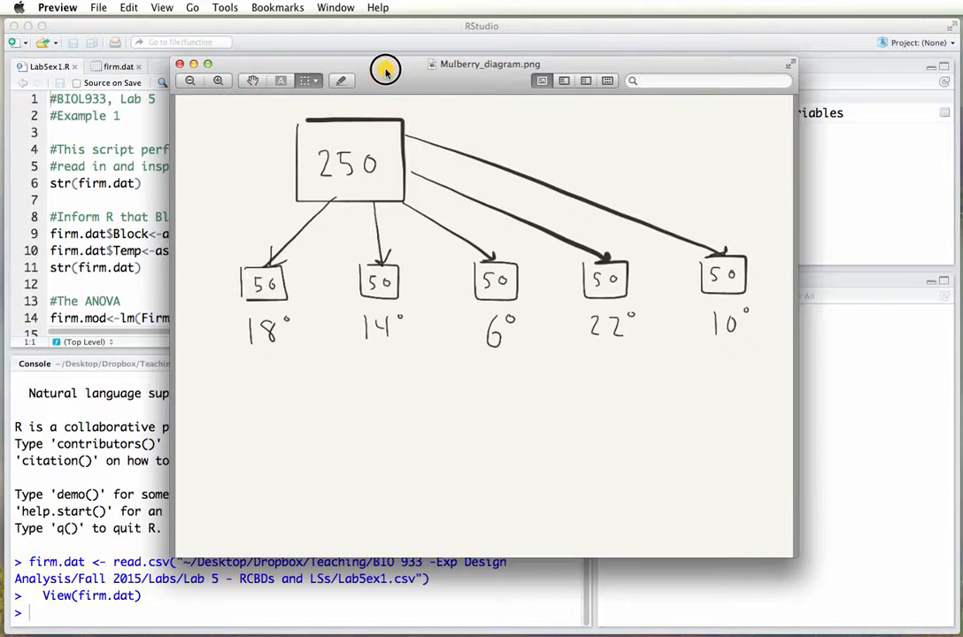
{"action": "left_click_drag", "start_coordinate": [386, 71], "coordinate": [124, 633]}
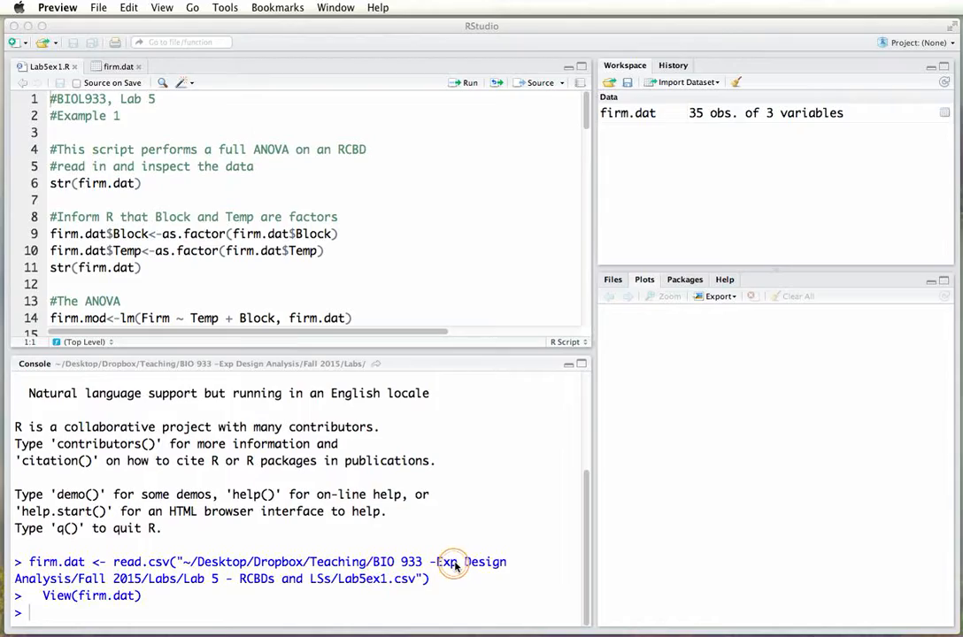
{"action": "left_click_drag", "start_coordinate": [962, 86], "coordinate": [375, 47]}
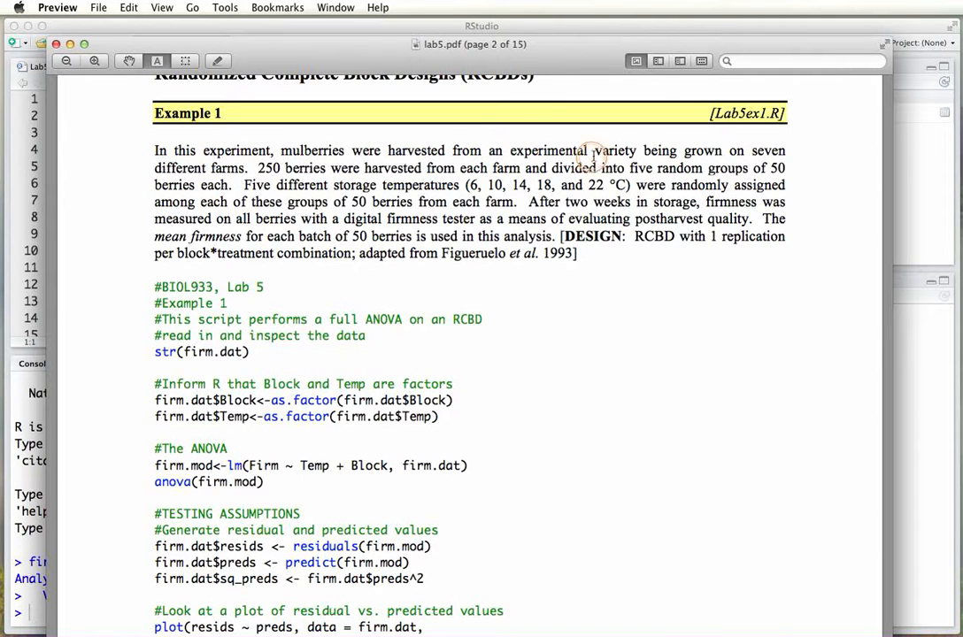
{"action": "left_click_drag", "start_coordinate": [483, 53], "coordinate": [962, 54]}
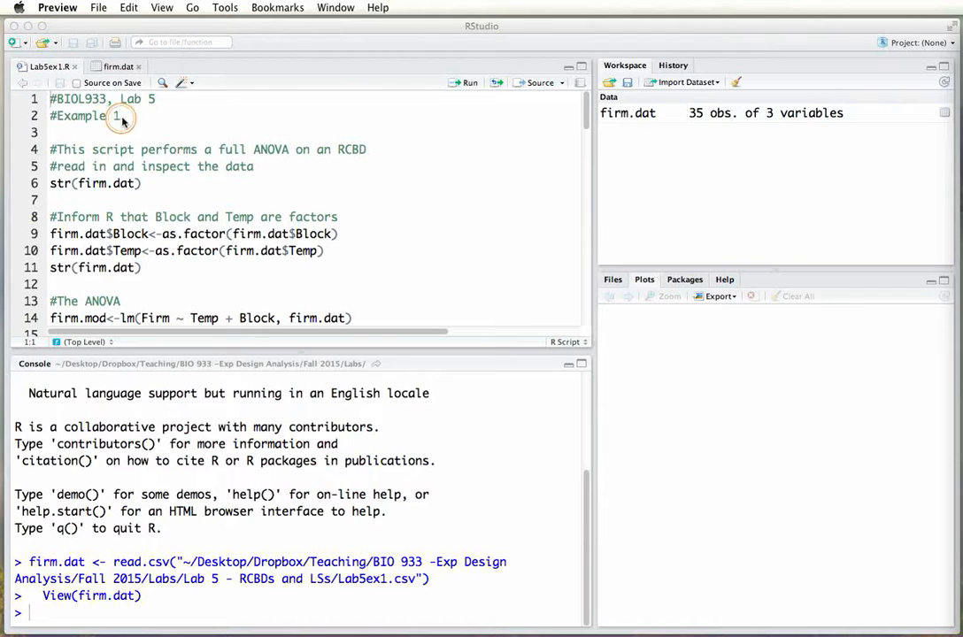
- Switch to RStudio and review the Block, Temp and Firm columns of the firm.dat data set from first to last row
{"action": "left_click", "coordinate": [121, 67]}
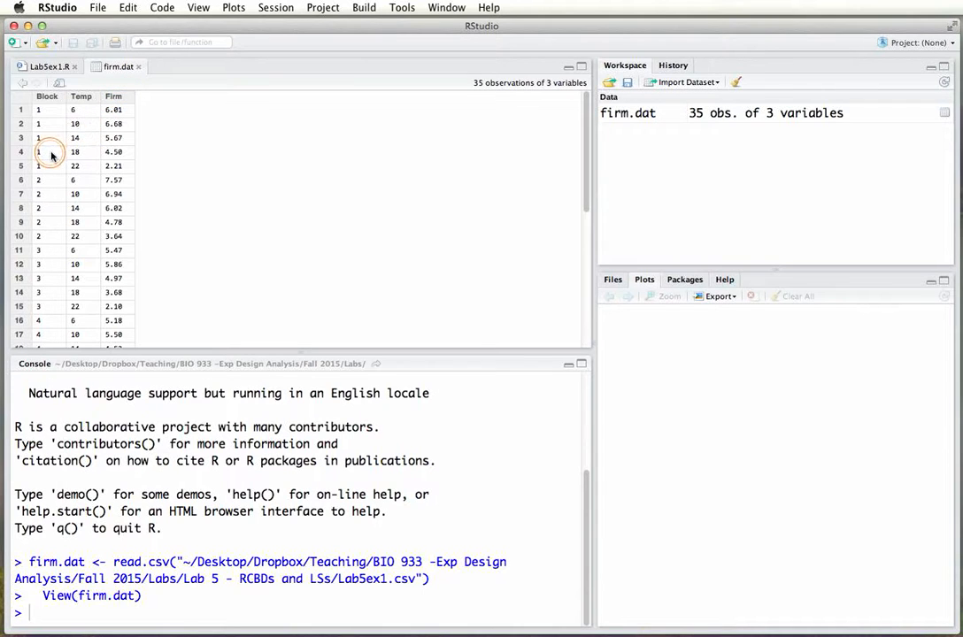
{"action": "scroll", "coordinate": [49, 155], "scroll_direction": "down", "scroll_amount": 5}
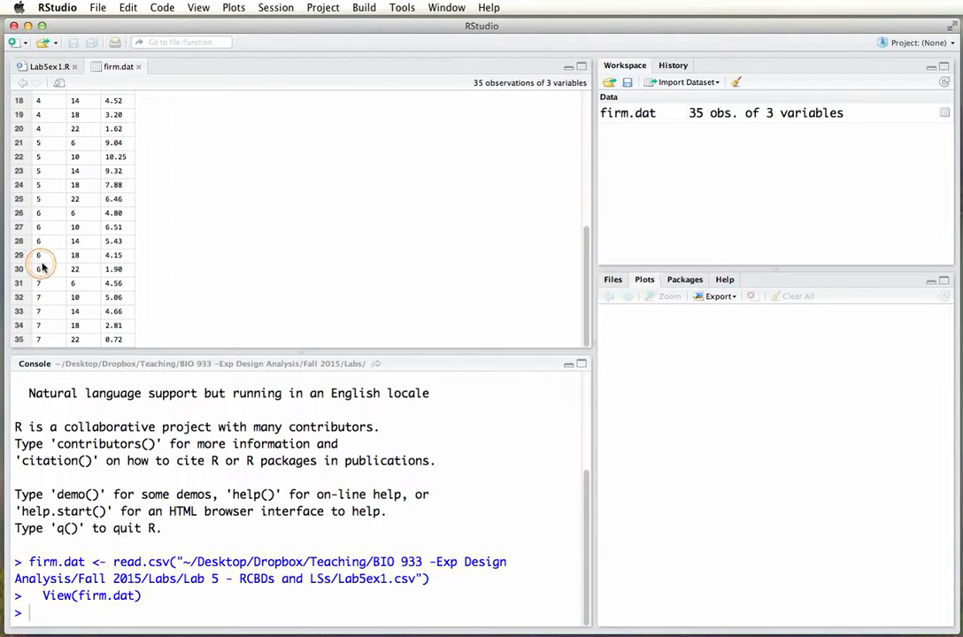
{"action": "scroll", "coordinate": [45, 258], "scroll_direction": "up", "scroll_amount": 5}
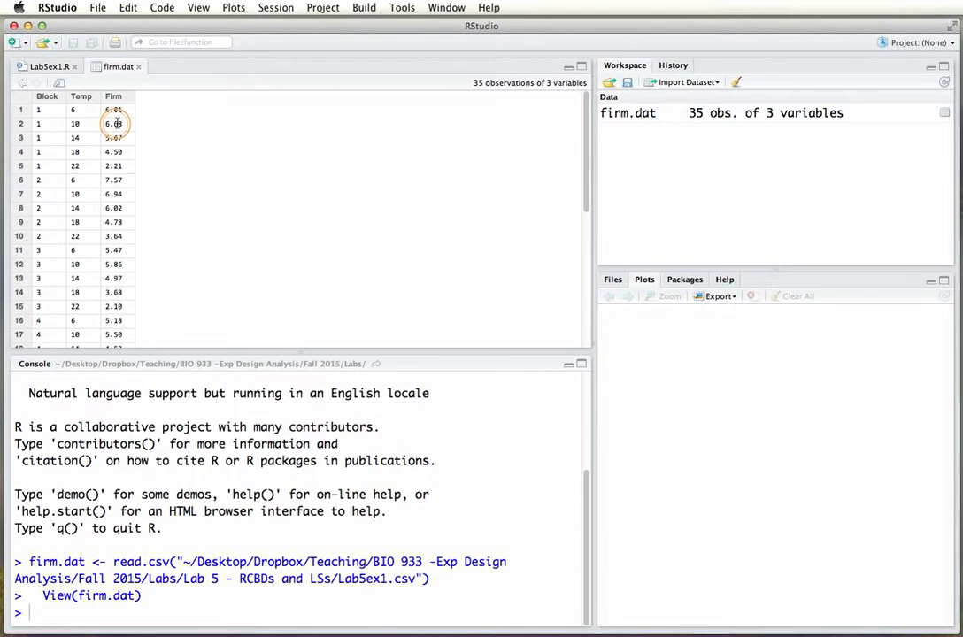
{"action": "scroll", "coordinate": [117, 124], "scroll_direction": "down", "scroll_amount": 5}
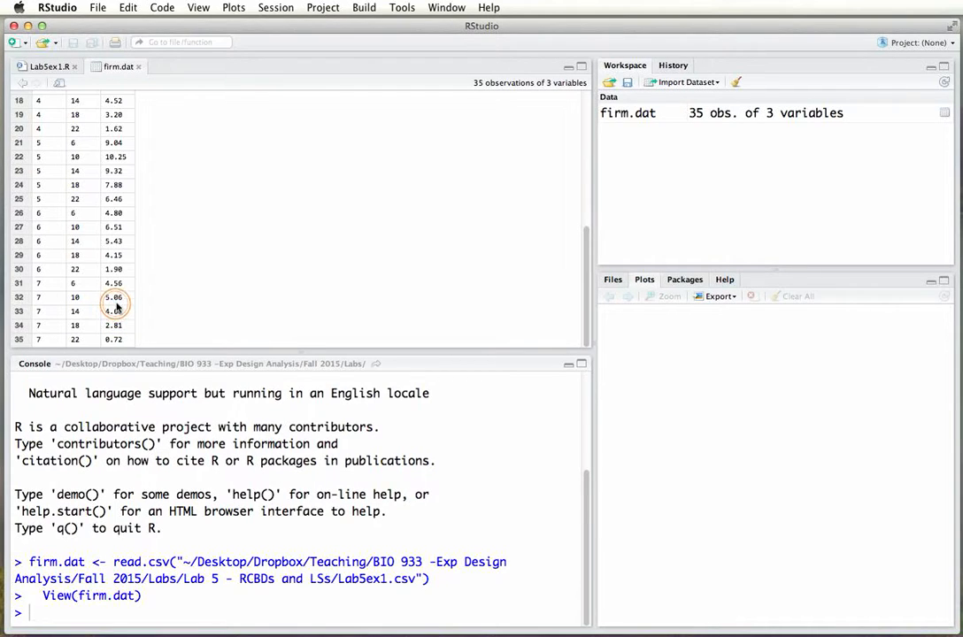
{"action": "scroll", "coordinate": [116, 306], "scroll_direction": "up", "scroll_amount": 5}
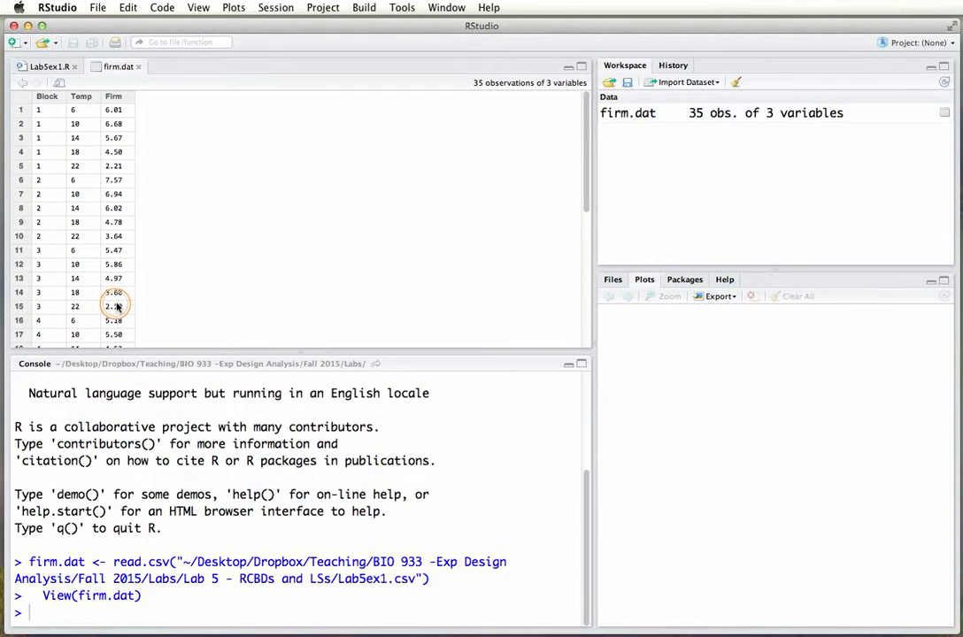
- Run str(firm.dat) from line 6 of the Lab5ex1.R script and check the Block and Temp data types in the output
{"action": "left_click", "coordinate": [51, 69]}
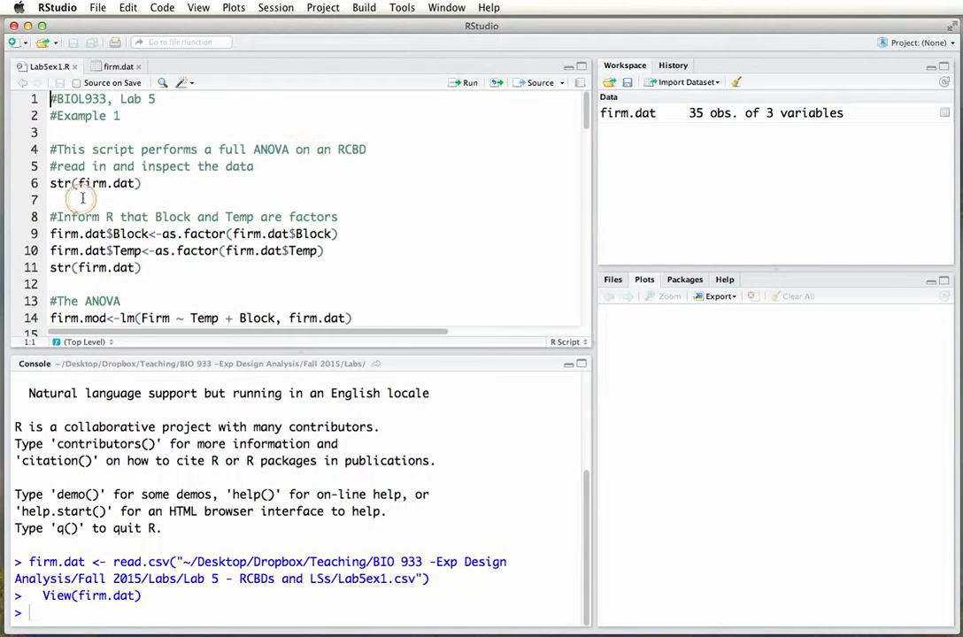
{"action": "left_click", "coordinate": [39, 182]}
{"action": "key", "text": "shift+Down"}
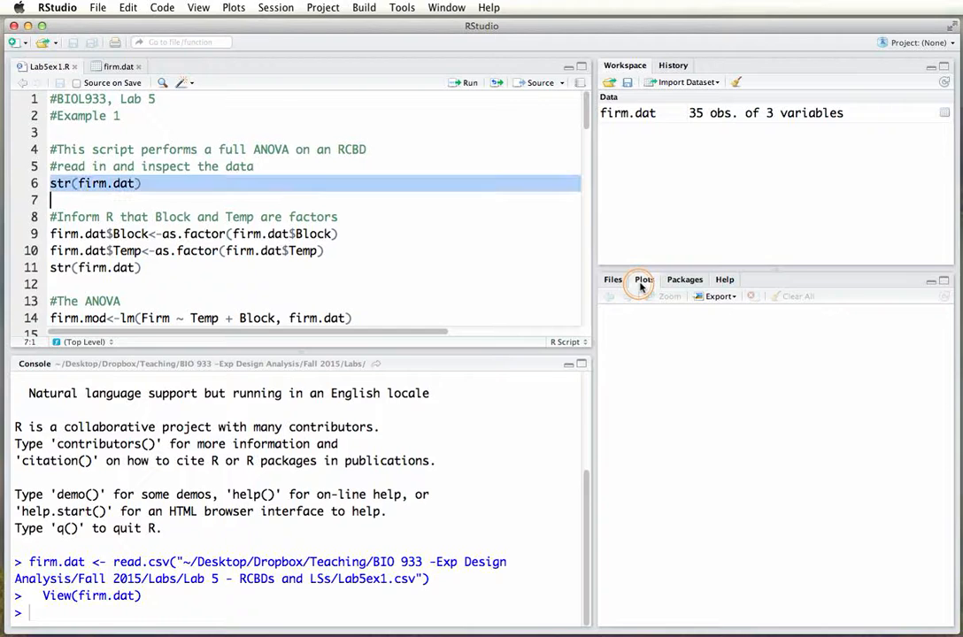
{"action": "key", "text": "super+Return"}
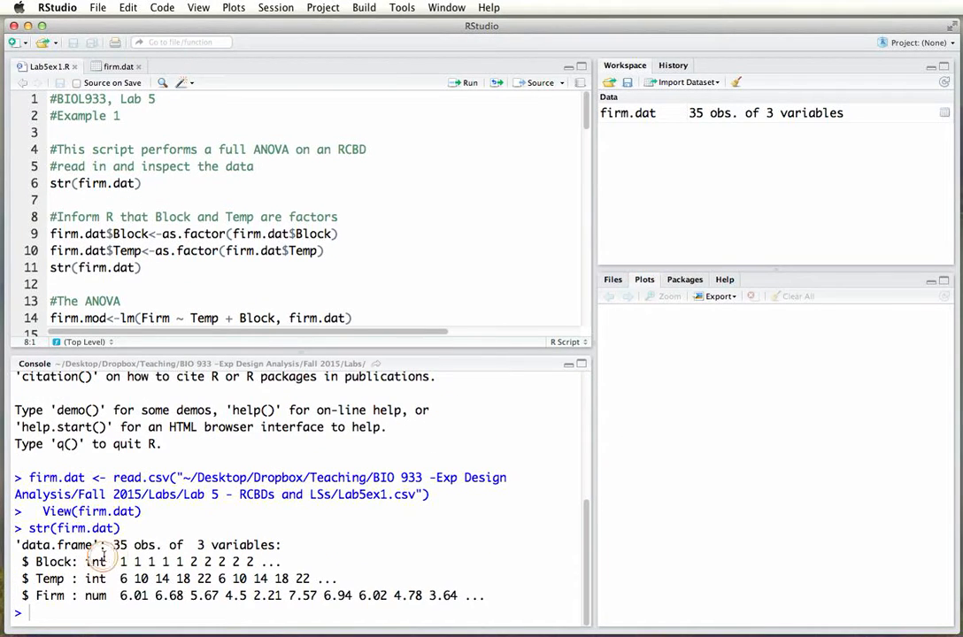
{"action": "left_click_drag", "start_coordinate": [36, 563], "coordinate": [294, 560]}
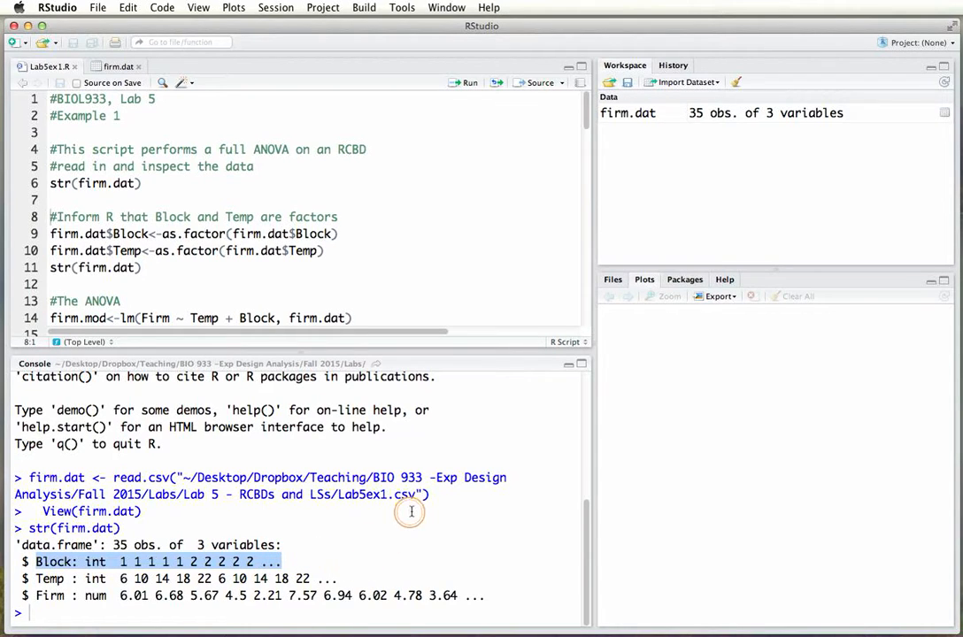
{"action": "left_click", "coordinate": [50, 580]}
{"action": "left_click_drag", "start_coordinate": [35, 580], "coordinate": [358, 579]}
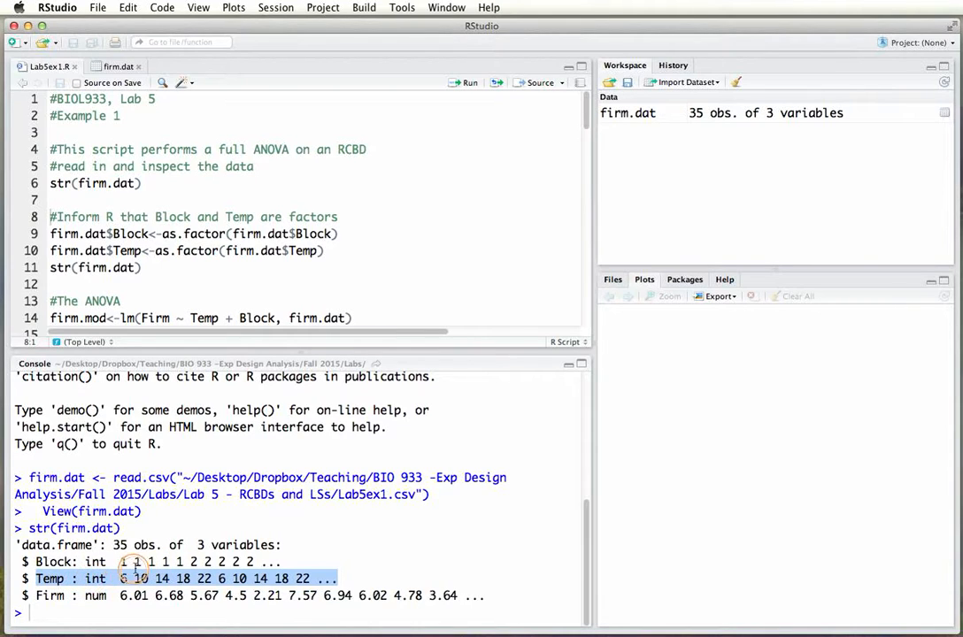
{"action": "left_click", "coordinate": [138, 561]}
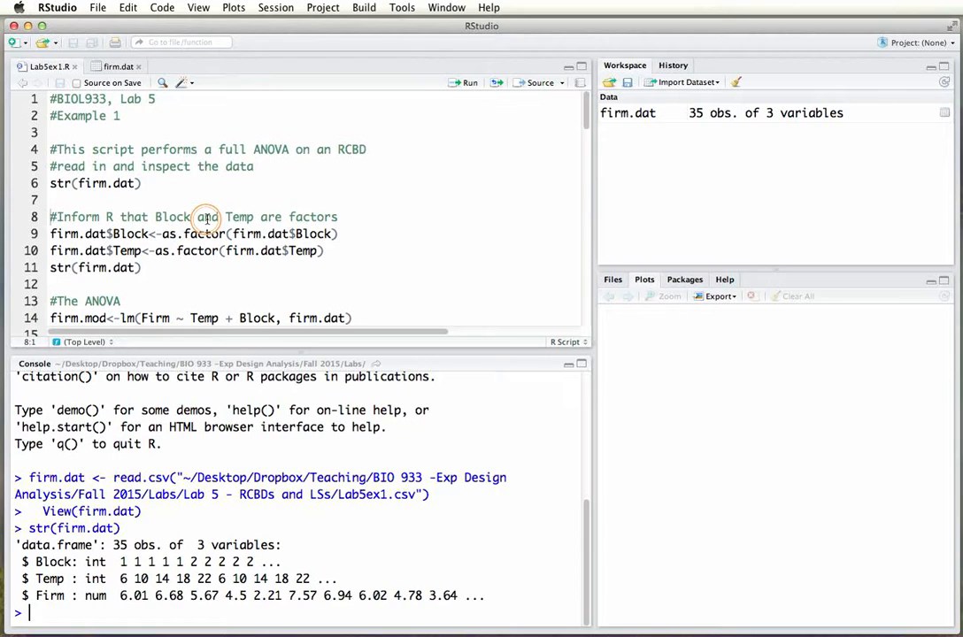
- Run lines 9 to 11 of the script to convert Block and Temp to factors and recheck the structure of firm.dat
{"action": "left_click", "coordinate": [46, 234]}
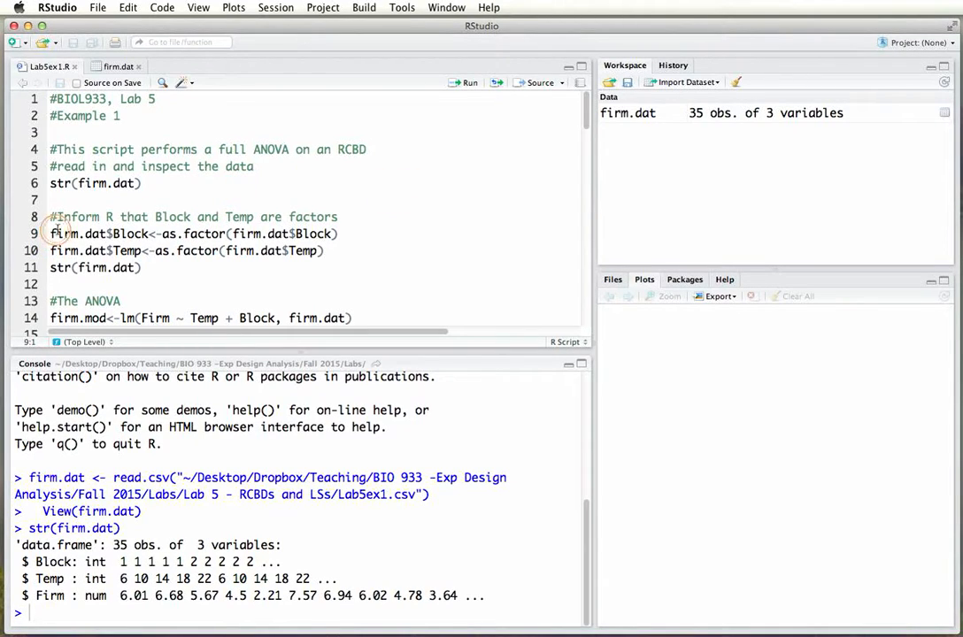
{"action": "left_click_drag", "start_coordinate": [51, 233], "coordinate": [224, 233]}
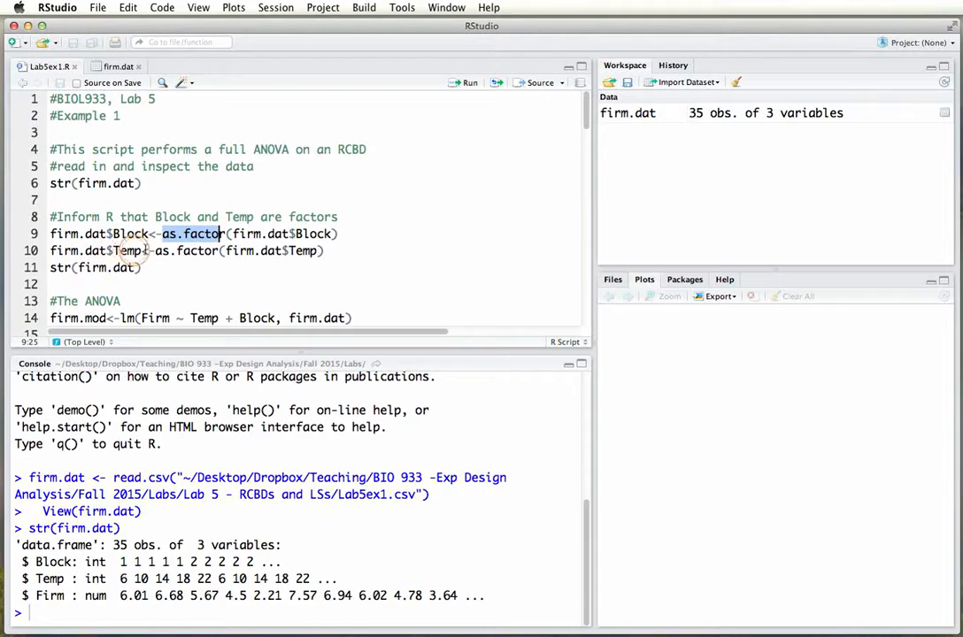
{"action": "left_click", "coordinate": [50, 234]}
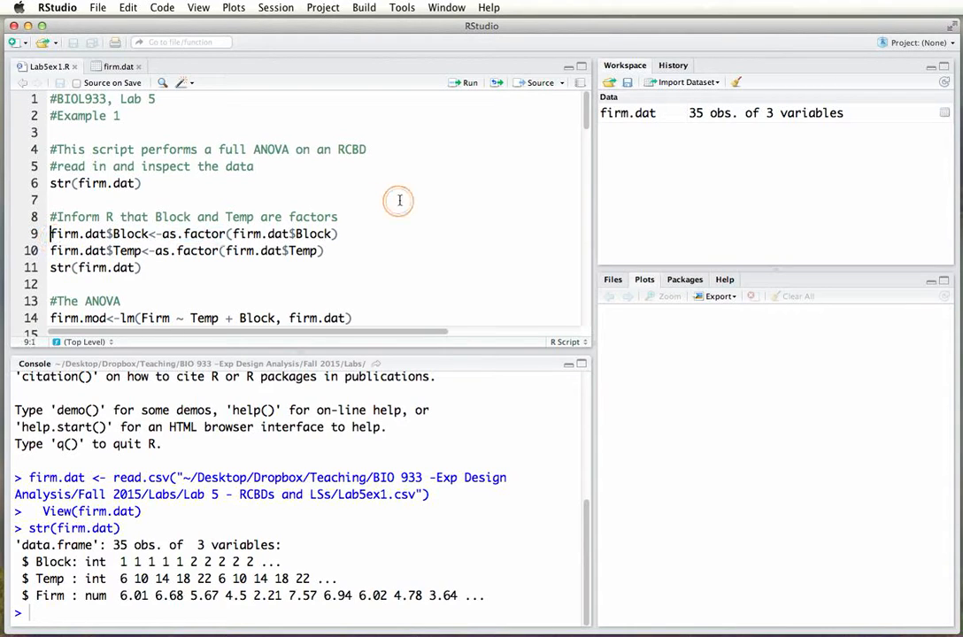
{"action": "key", "text": "shift+Down"}
{"action": "key", "text": "shift+Down"}
{"action": "key", "text": "shift+Down"}
{"action": "key", "text": "super+Return"}
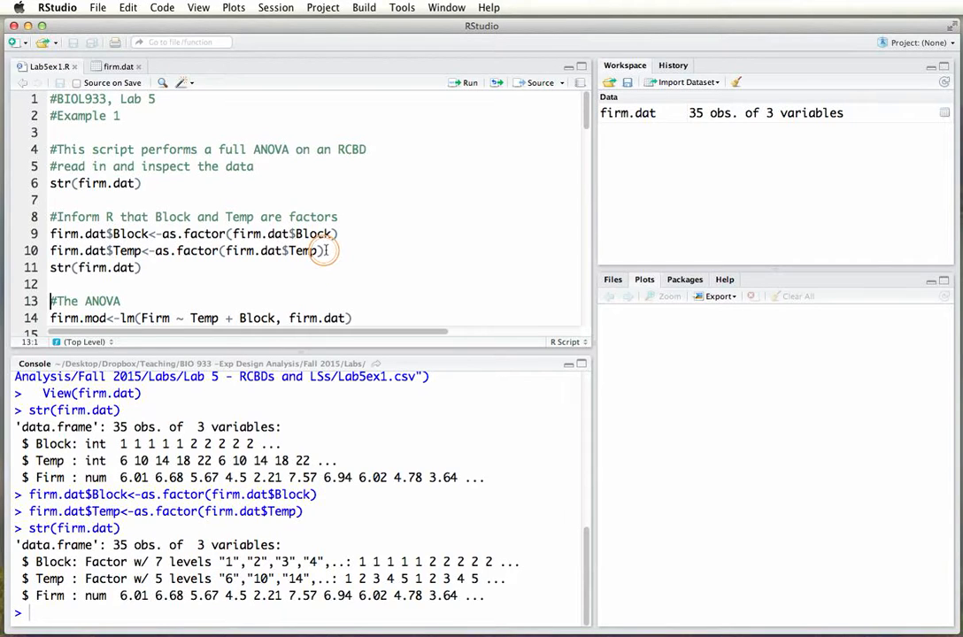
- Examine the lm function and the Firm, Temp and Block terms of the firm.mod model in the ANOVA section
{"action": "scroll", "coordinate": [361, 233], "scroll_direction": "down", "scroll_amount": 6}
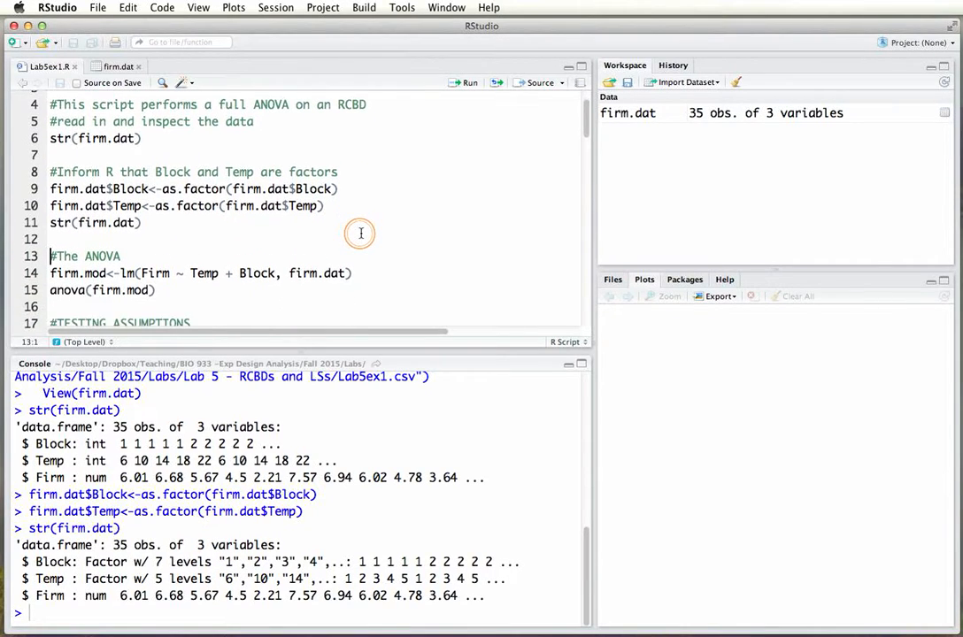
{"action": "scroll", "coordinate": [361, 232], "scroll_direction": "down", "scroll_amount": 1}
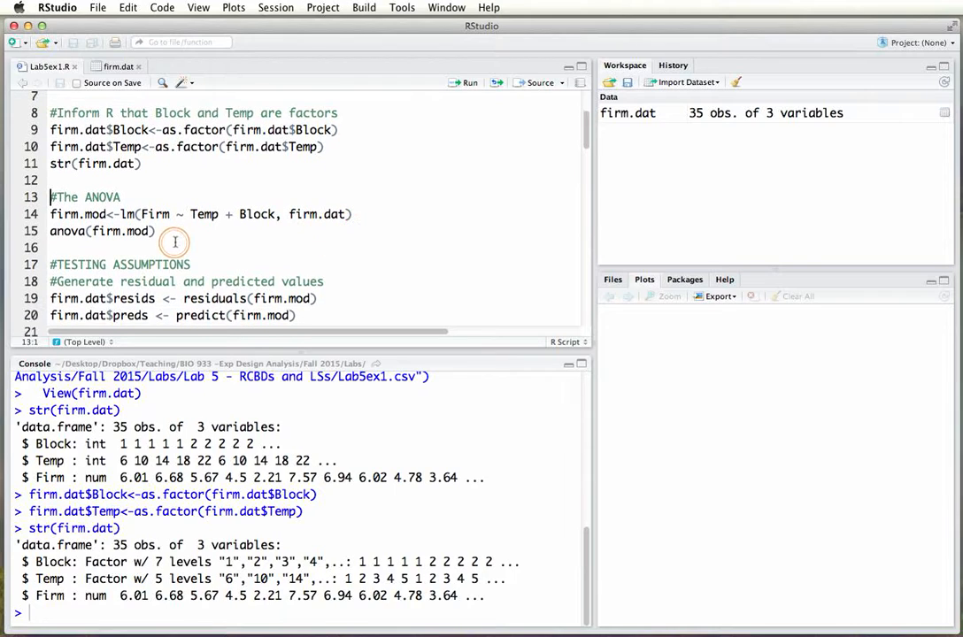
{"action": "left_click", "coordinate": [133, 214]}
{"action": "double_click", "coordinate": [133, 214]}
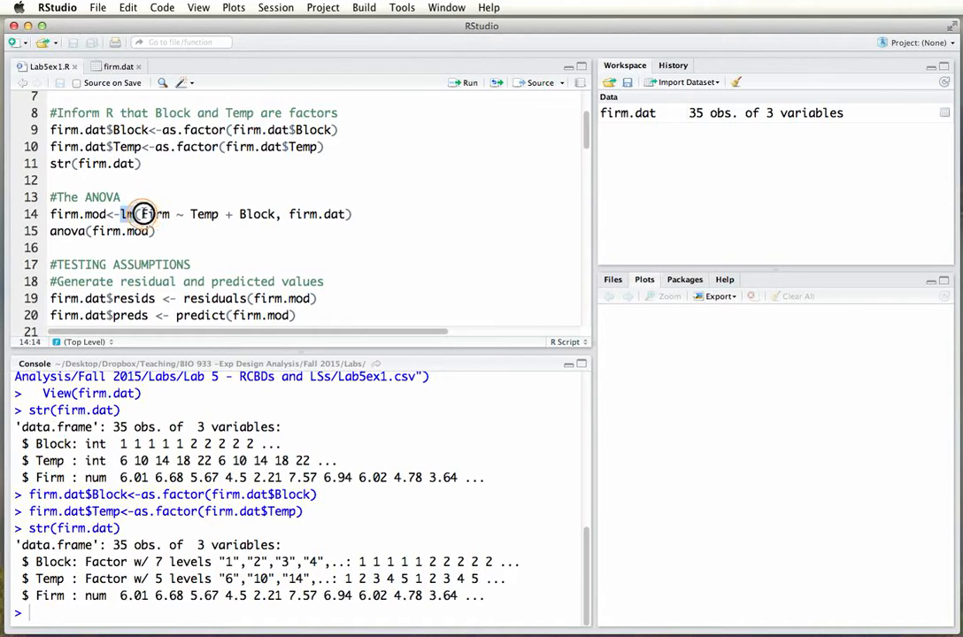
{"action": "double_click", "coordinate": [159, 214]}
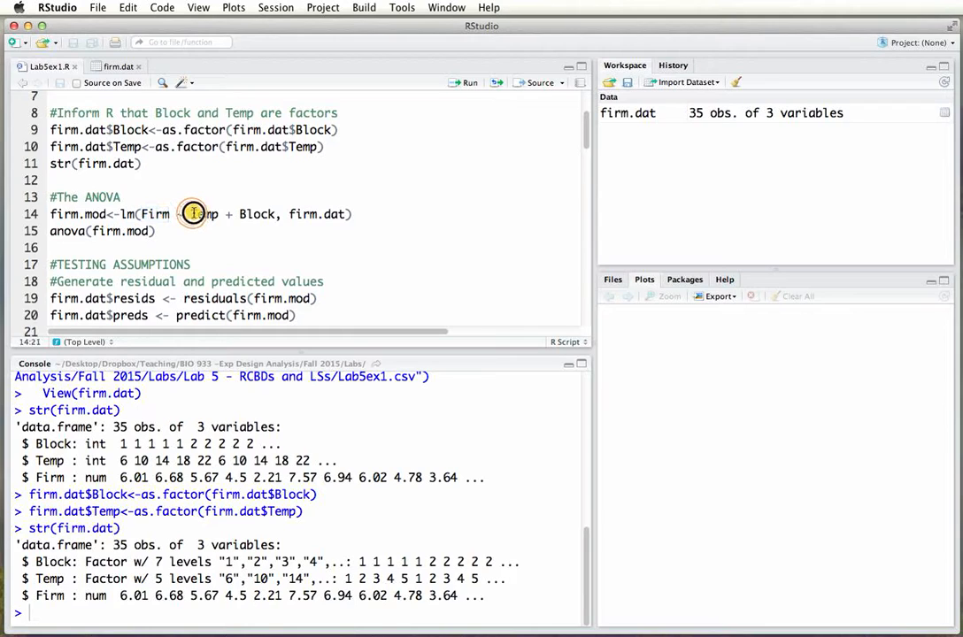
{"action": "left_click_drag", "start_coordinate": [190, 215], "coordinate": [218, 214]}
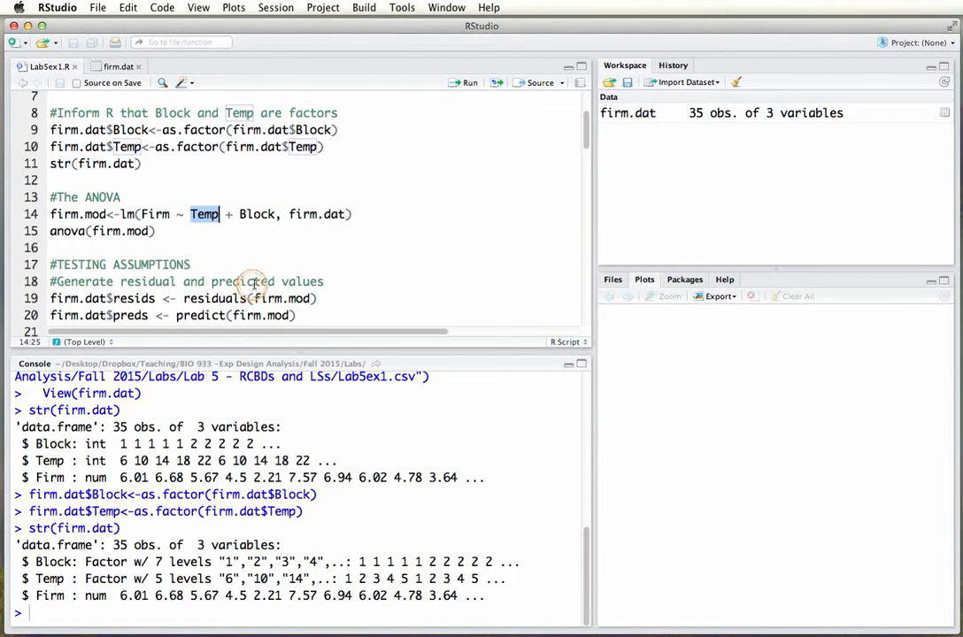
{"action": "left_click_drag", "start_coordinate": [240, 214], "coordinate": [276, 215]}
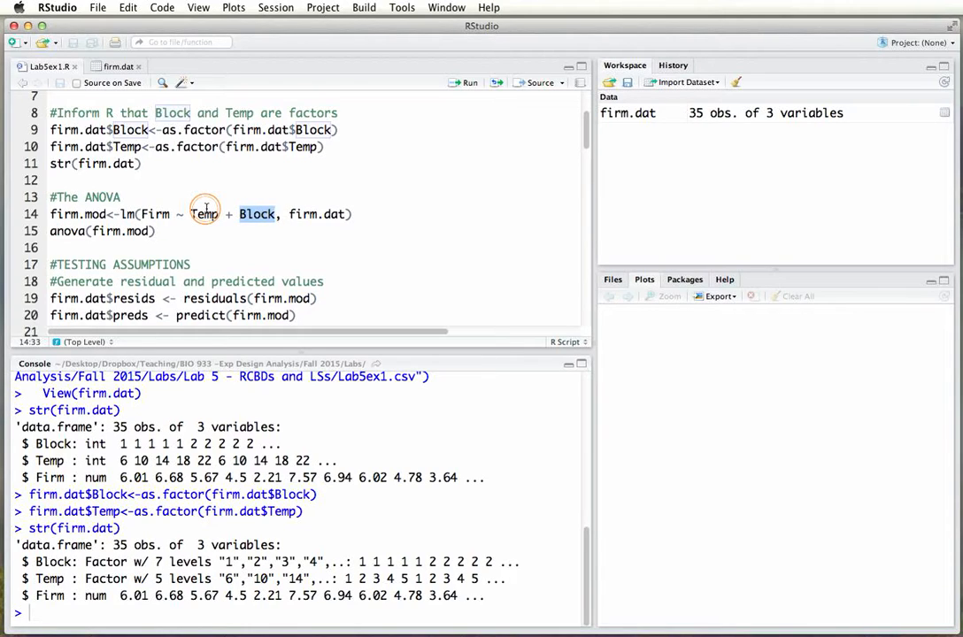
{"action": "left_click", "coordinate": [261, 221]}
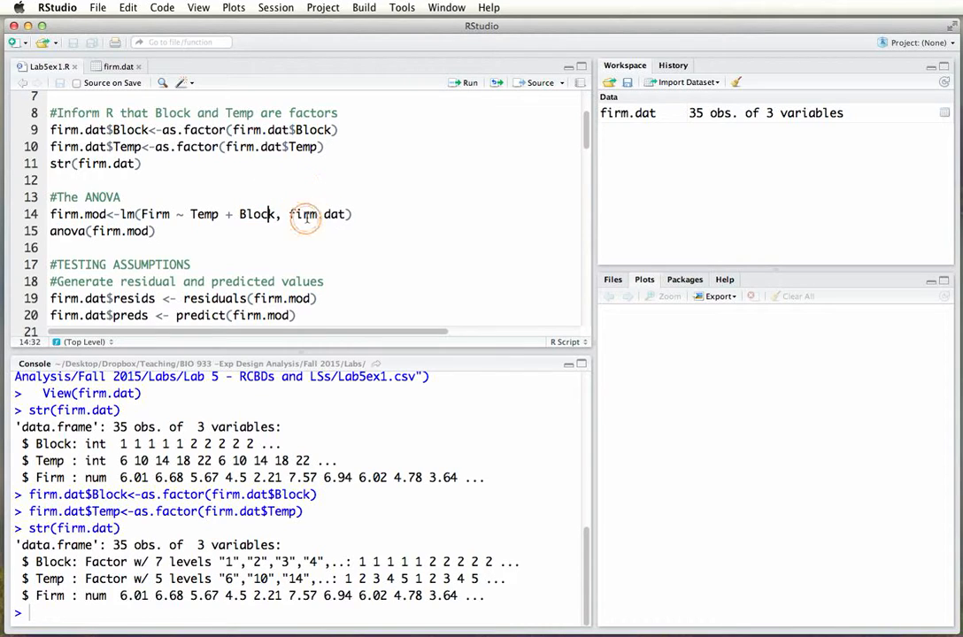
- Add the interaction term + Temp:Block after Block in the firm.mod model formula on line 14
{"action": "left_click", "coordinate": [277, 215]}
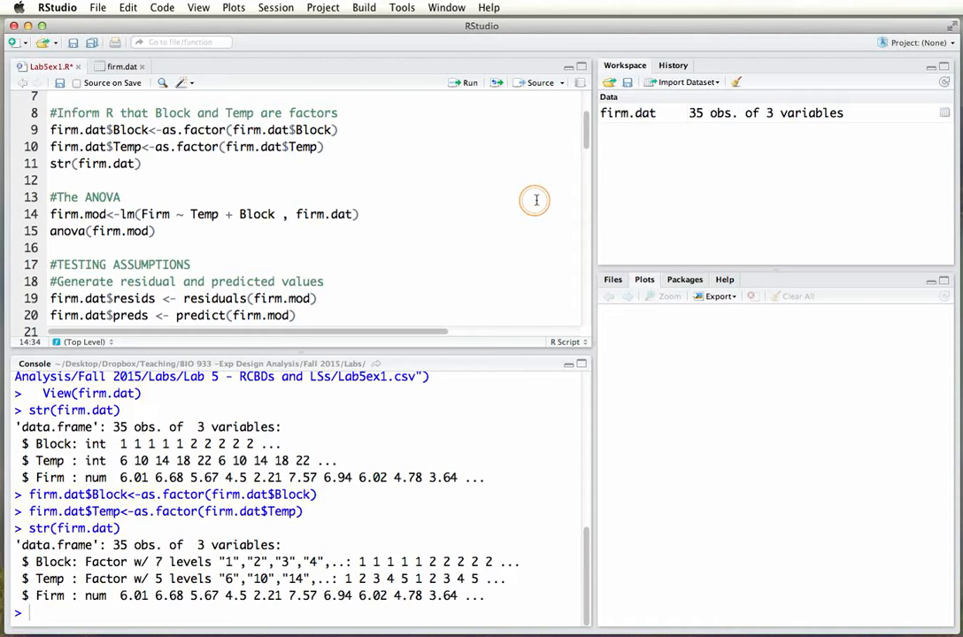
{"action": "type", "text": "+ Temp*"}
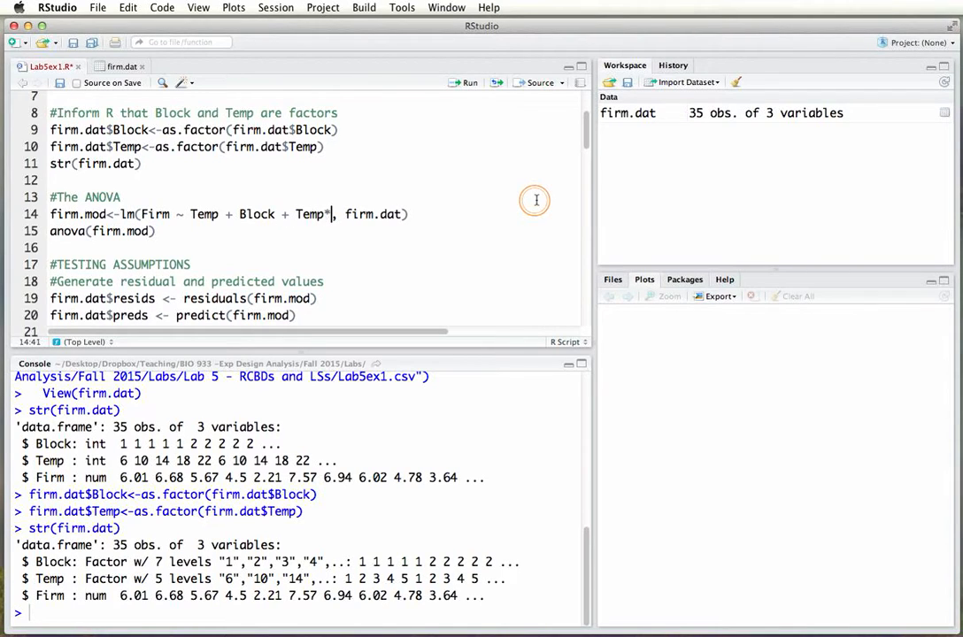
{"action": "key", "text": "BackSpace"}
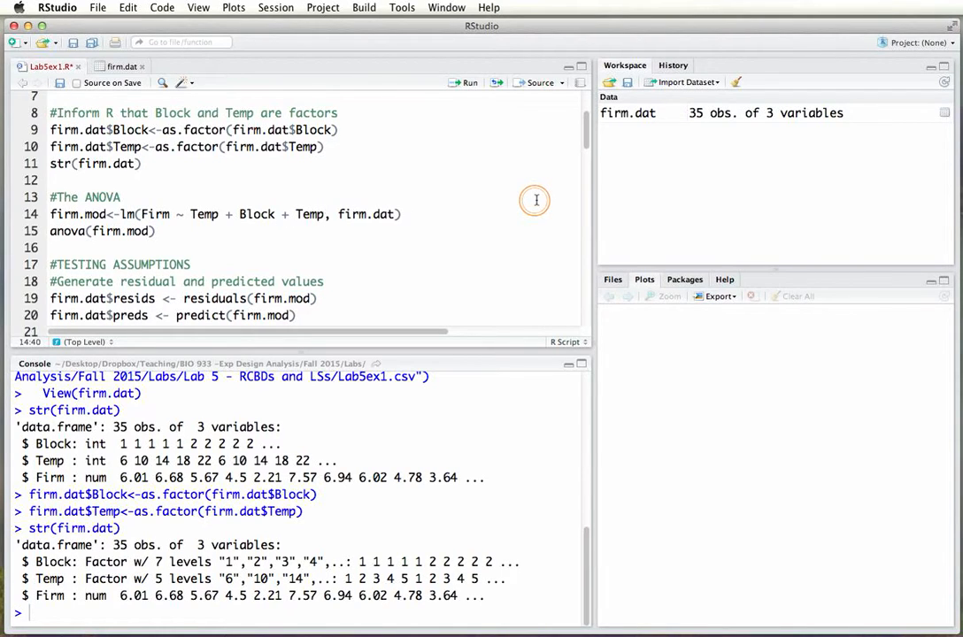
{"action": "type", "text": ":Block"}
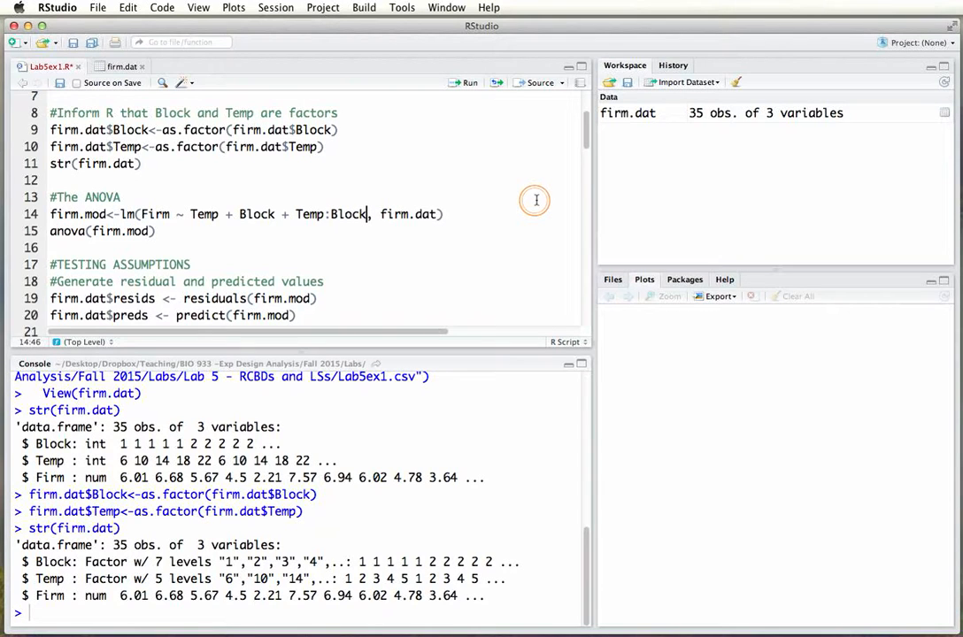
- Run lines 14 and 15 with the Temp:Block term and check the Residuals row of the ANOVA table
{"action": "key", "text": "shift+Down"}
{"action": "key", "text": "shift+Down"}
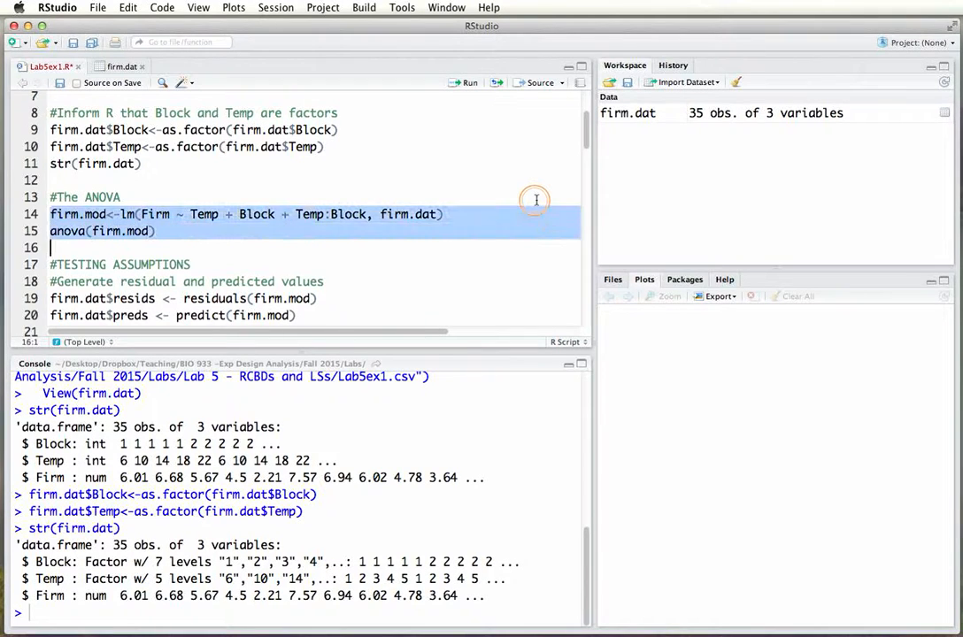
{"action": "key", "text": "super+Return"}
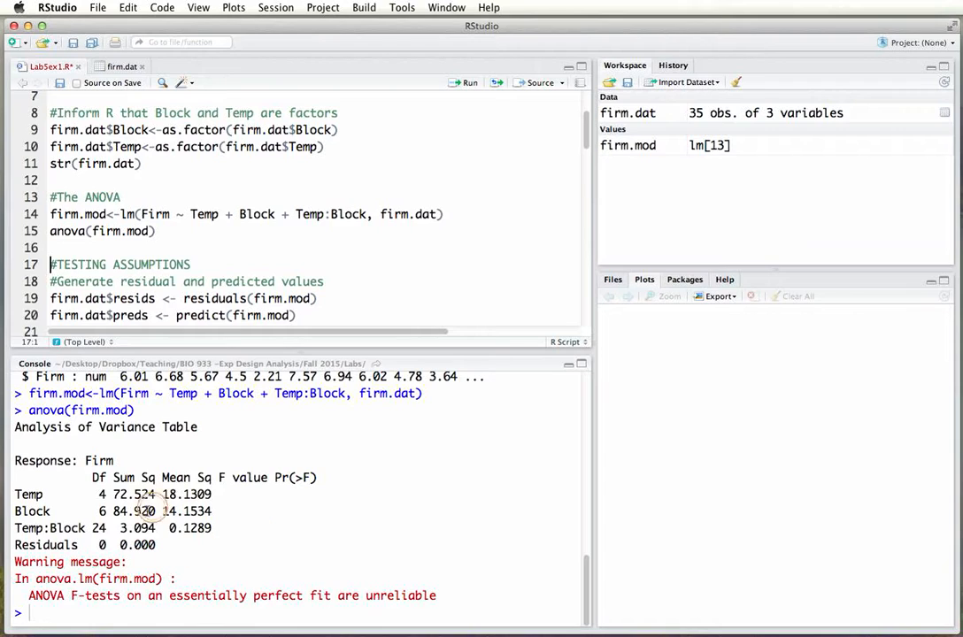
{"action": "double_click", "coordinate": [98, 545]}
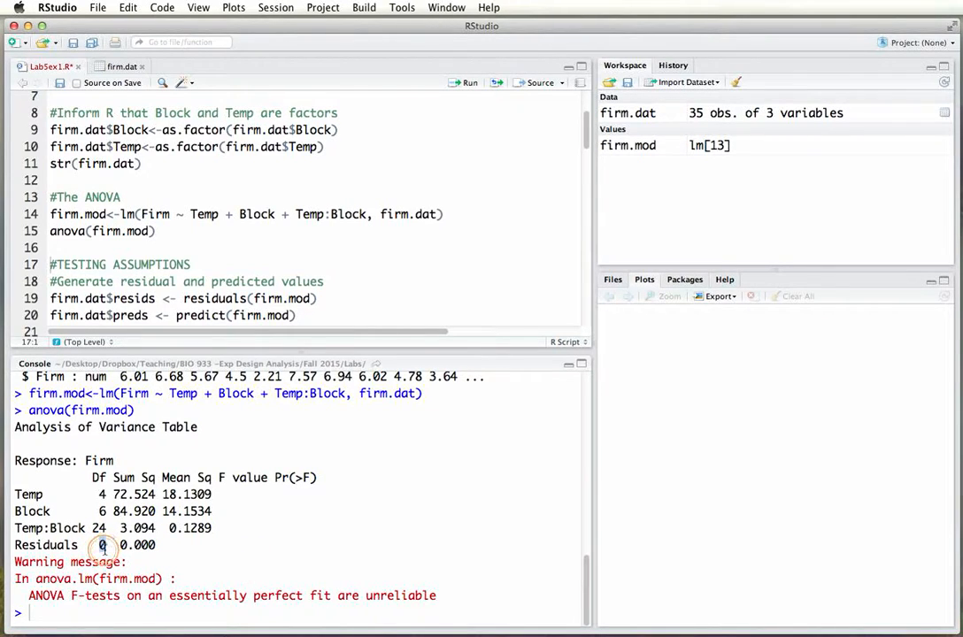
{"action": "left_click_drag", "start_coordinate": [78, 547], "coordinate": [174, 546]}
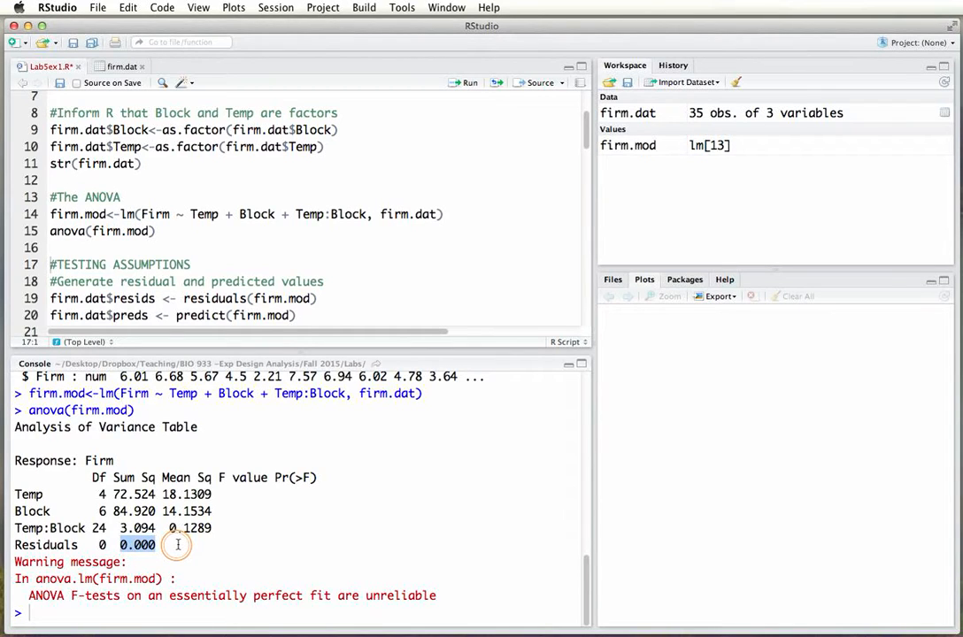
- Remove the + Temp:Block interaction term from the firm.mod formula on line 14, leaving Firm ~ Temp + Block
{"action": "left_click", "coordinate": [369, 215]}
{"action": "key", "text": "BackSpace"}
{"action": "key", "text": "BackSpace"}
{"action": "key", "text": "BackSpace"}
{"action": "key", "text": "BackSpace"}
{"action": "key", "text": "BackSpace"}
{"action": "key", "text": "BackSpace"}
{"action": "key", "text": "BackSpace"}
{"action": "key", "text": "BackSpace"}
{"action": "key", "text": "BackSpace"}
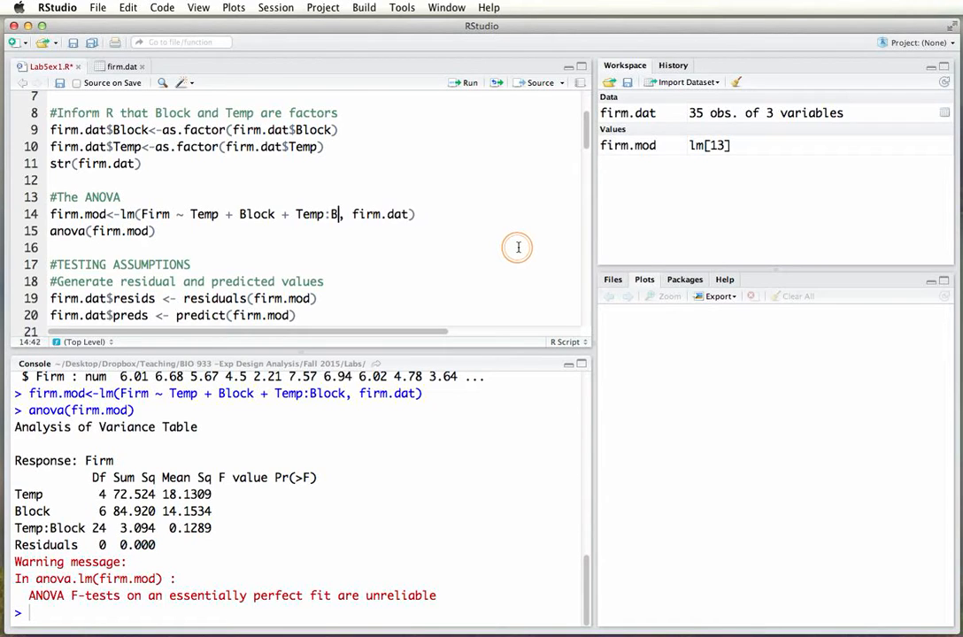
{"action": "key", "text": "BackSpace"}
{"action": "key", "text": "BackSpace"}
{"action": "key", "text": "BackSpace"}
{"action": "key", "text": "BackSpace"}
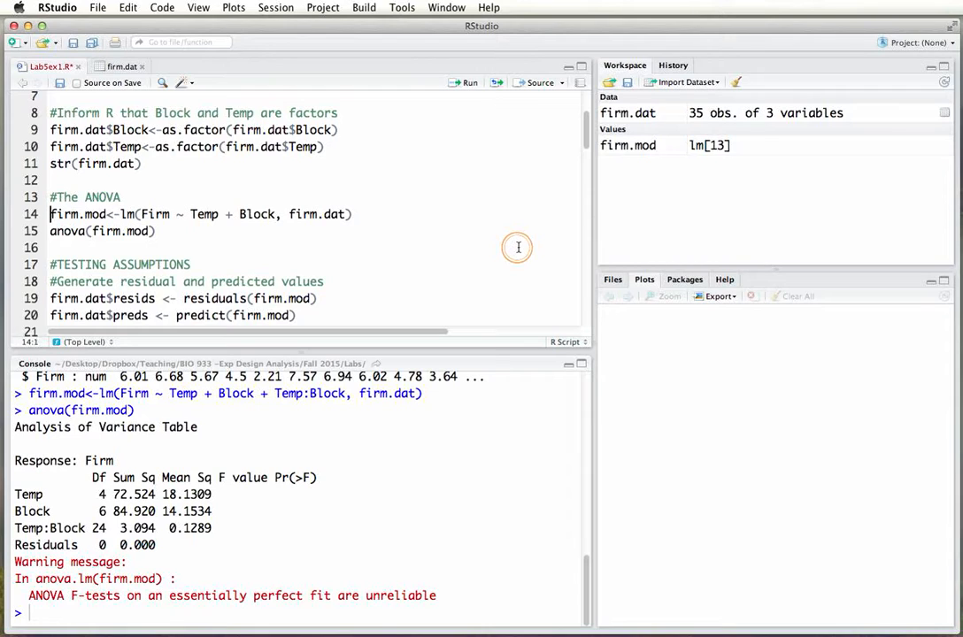
- Run lines 14 and 15 to refit firm.mod without the interaction and review the Temp, Block and Residuals rows of the ANOVA table
{"action": "key", "text": "shift+Down"}
{"action": "key", "text": "shift+Down"}
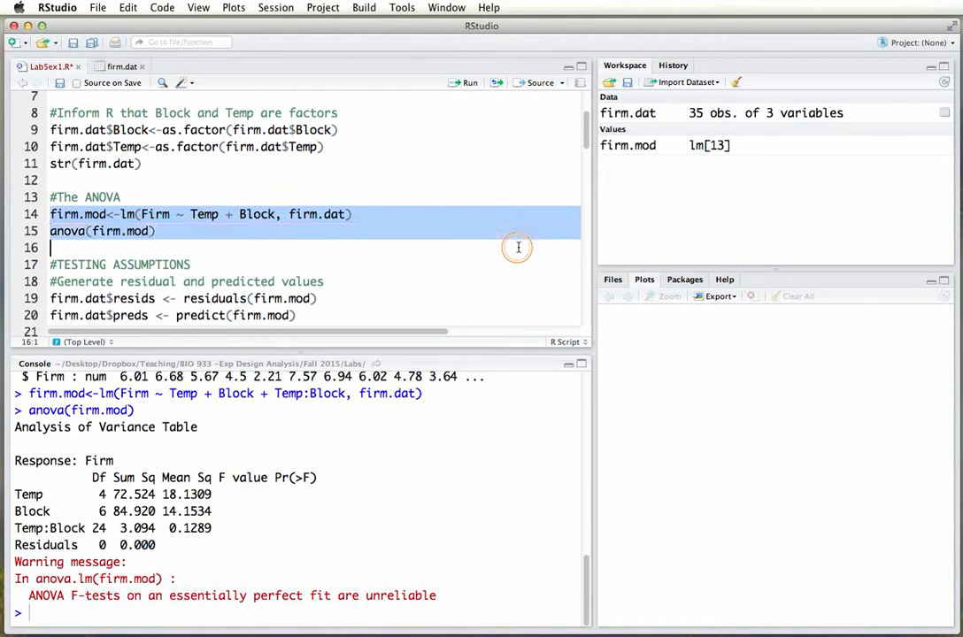
{"action": "key", "text": "super+Return"}
{"action": "key", "text": "Down"}
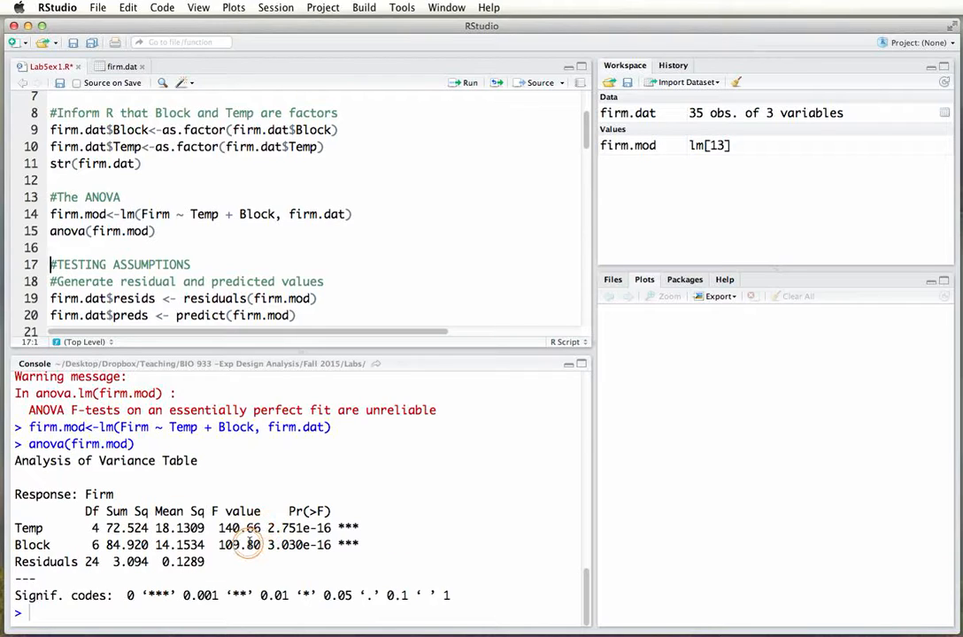
{"action": "left_click_drag", "start_coordinate": [17, 529], "coordinate": [345, 529]}
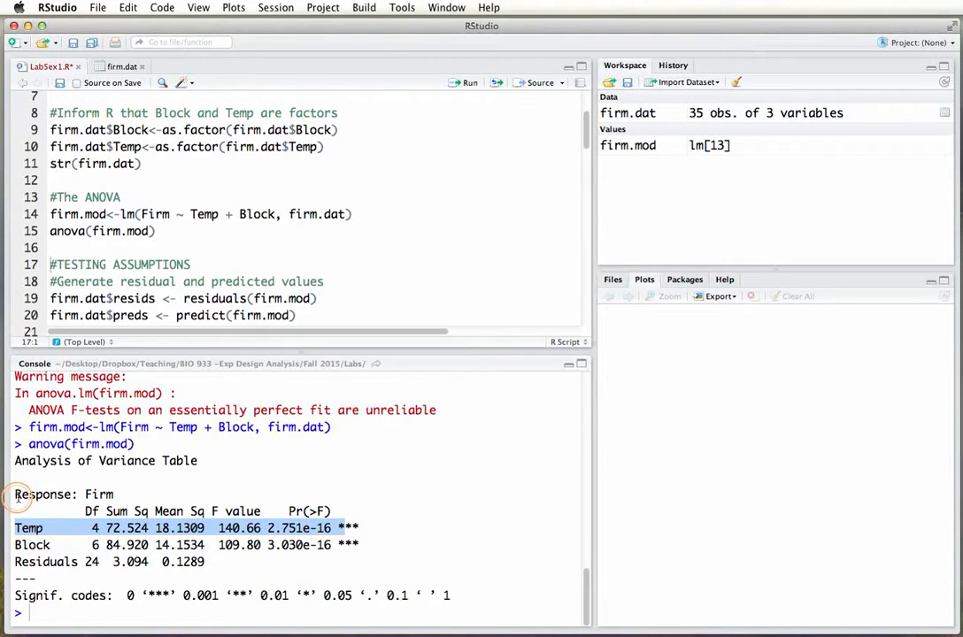
{"action": "left_click_drag", "start_coordinate": [16, 494], "coordinate": [212, 562]}
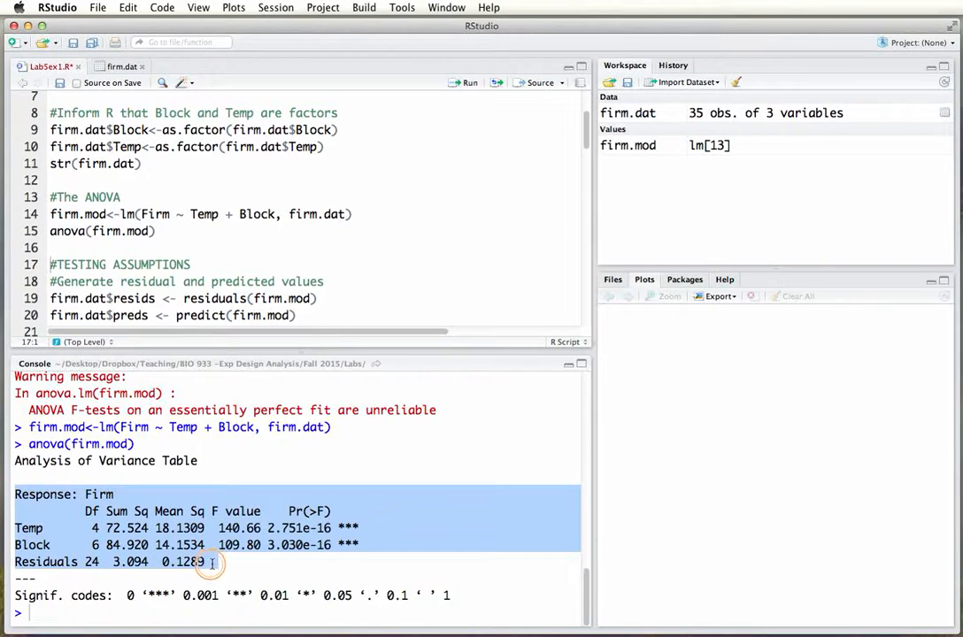
{"action": "left_click", "coordinate": [211, 563]}
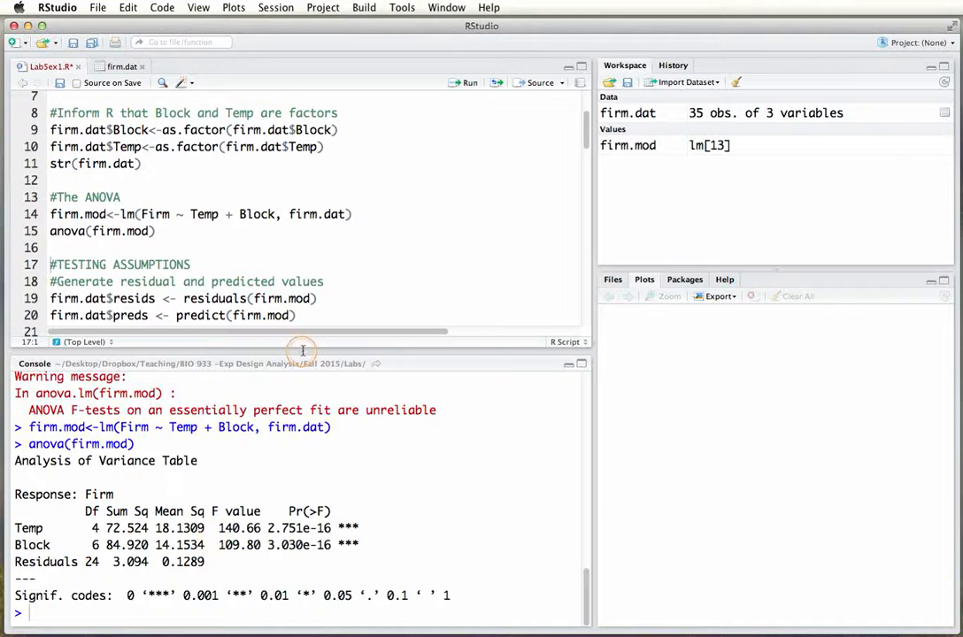
- Examine lines 19 to 21 of the script, which define the resids, preds and sq_preds columns of firm.dat
{"action": "scroll", "coordinate": [289, 249], "scroll_direction": "down", "scroll_amount": 2}
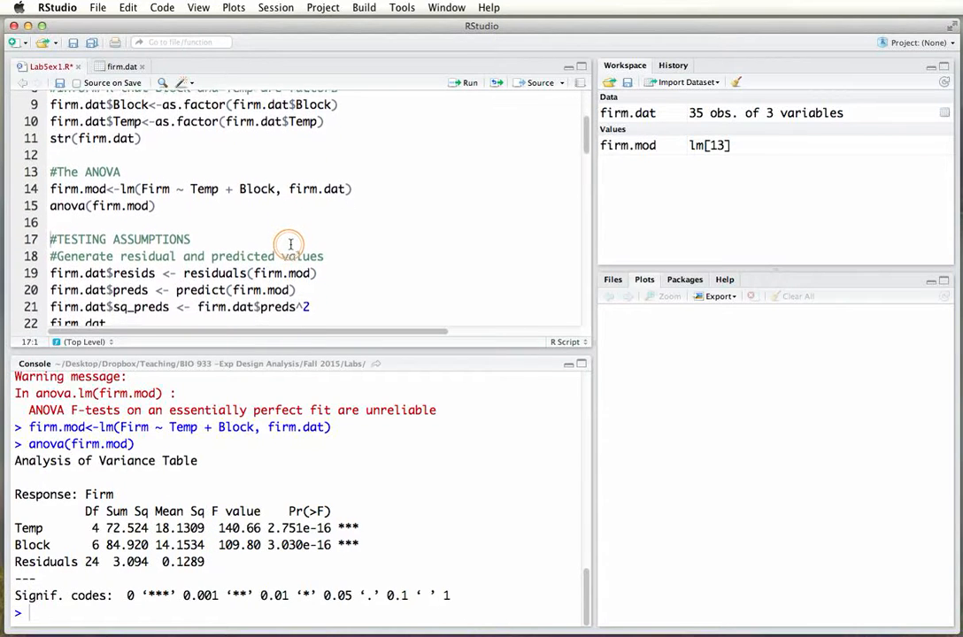
{"action": "scroll", "coordinate": [291, 246], "scroll_direction": "down", "scroll_amount": 3}
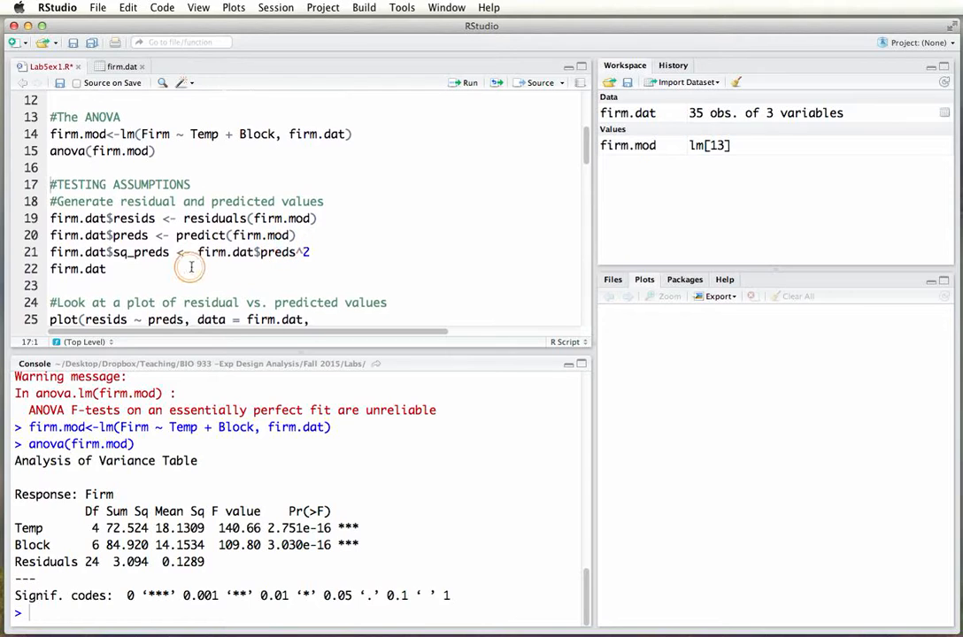
{"action": "scroll", "coordinate": [258, 271], "scroll_direction": "down", "scroll_amount": 1}
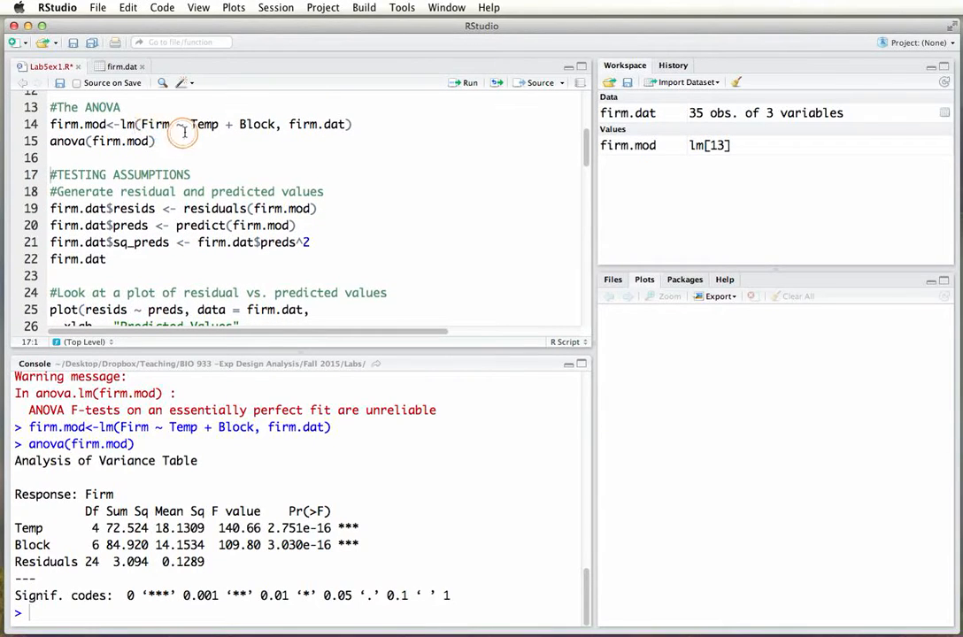
{"action": "left_click", "coordinate": [52, 209]}
{"action": "left_click_drag", "start_coordinate": [52, 209], "coordinate": [322, 239]}
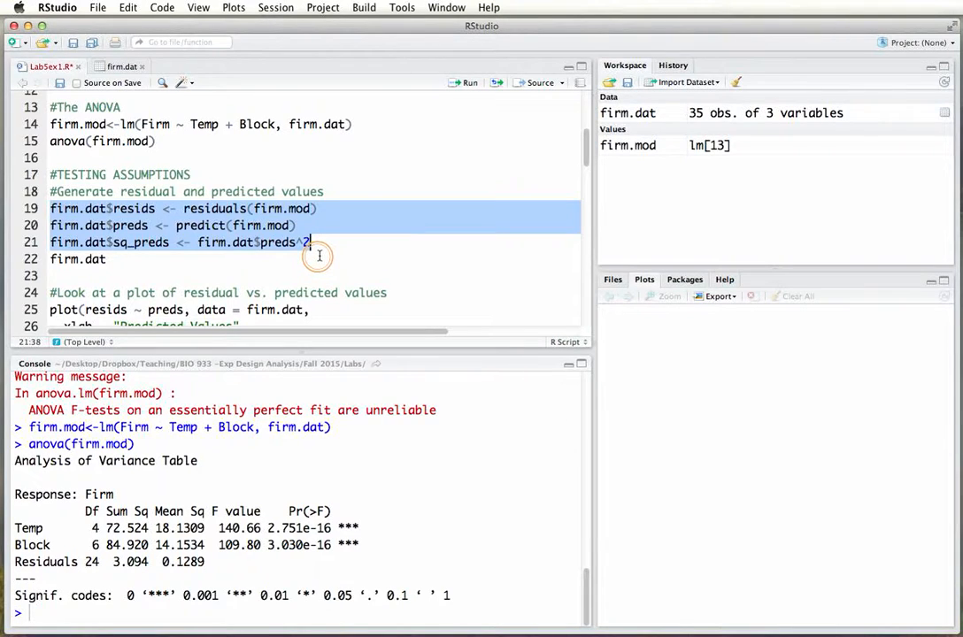
{"action": "left_click", "coordinate": [133, 224]}
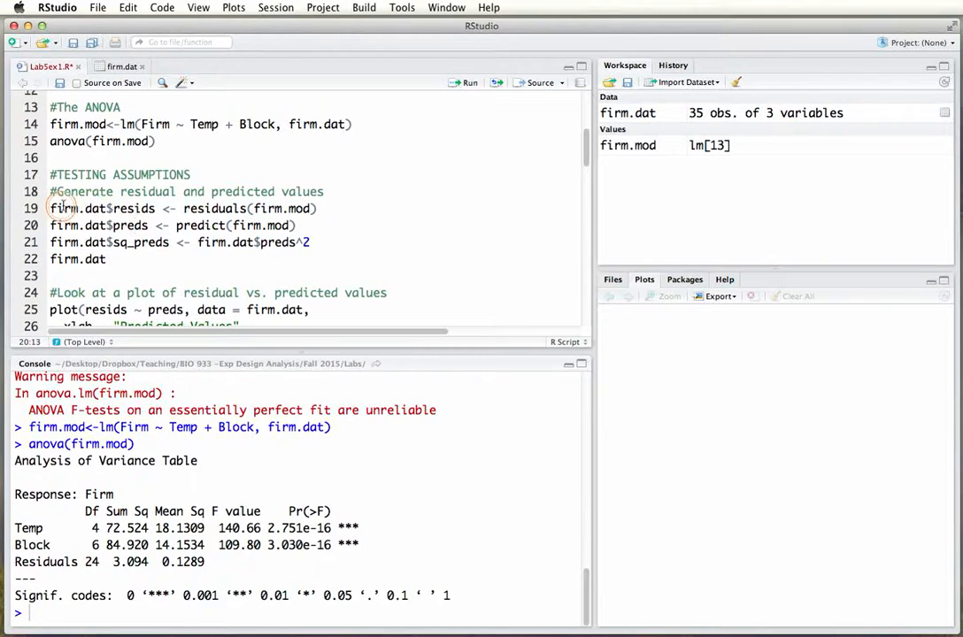
{"action": "left_click_drag", "start_coordinate": [52, 208], "coordinate": [154, 206]}
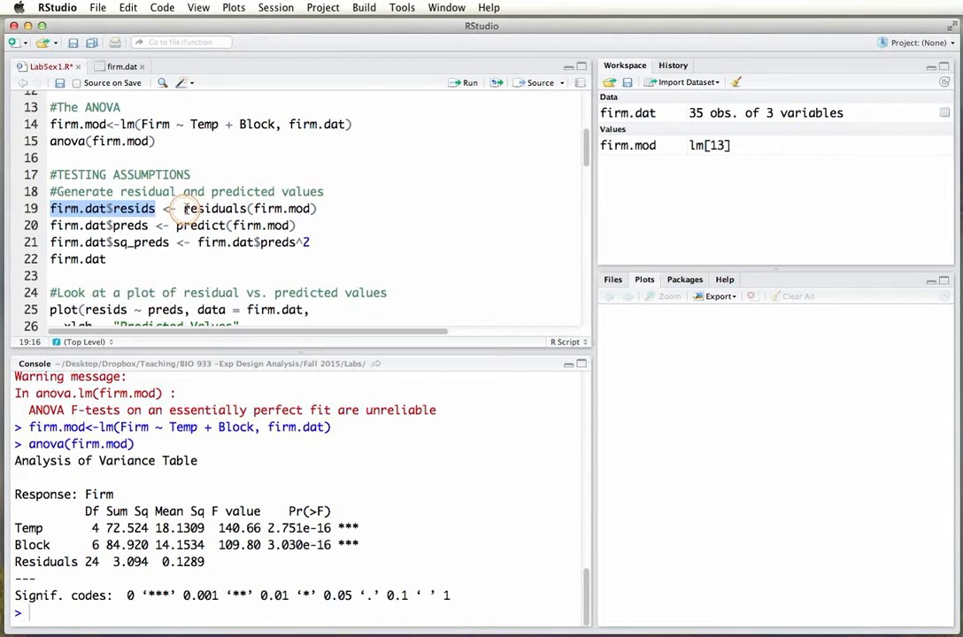
{"action": "left_click_drag", "start_coordinate": [184, 208], "coordinate": [335, 206]}
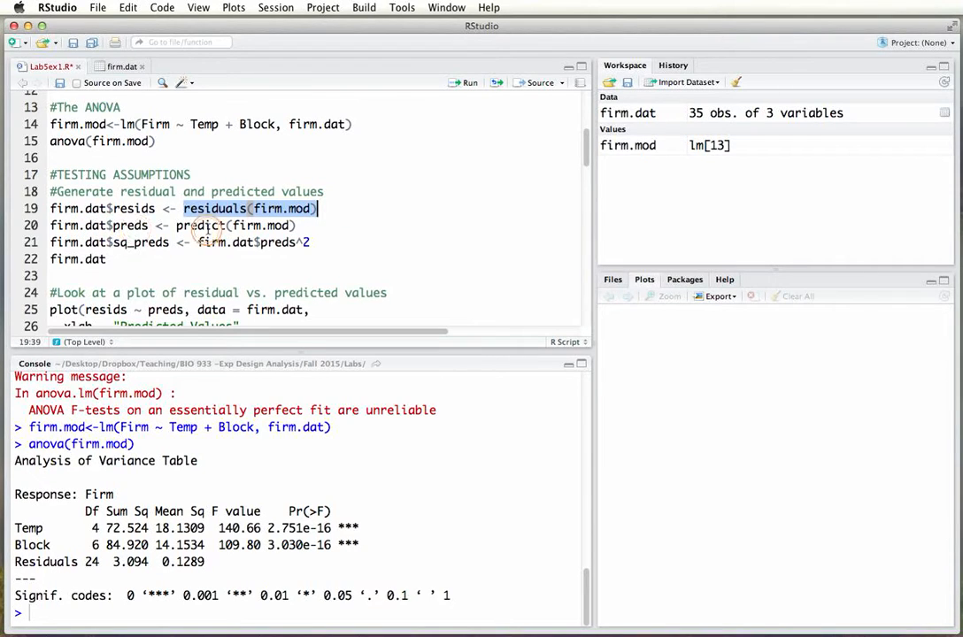
{"action": "left_click", "coordinate": [123, 226]}
{"action": "double_click", "coordinate": [140, 226]}
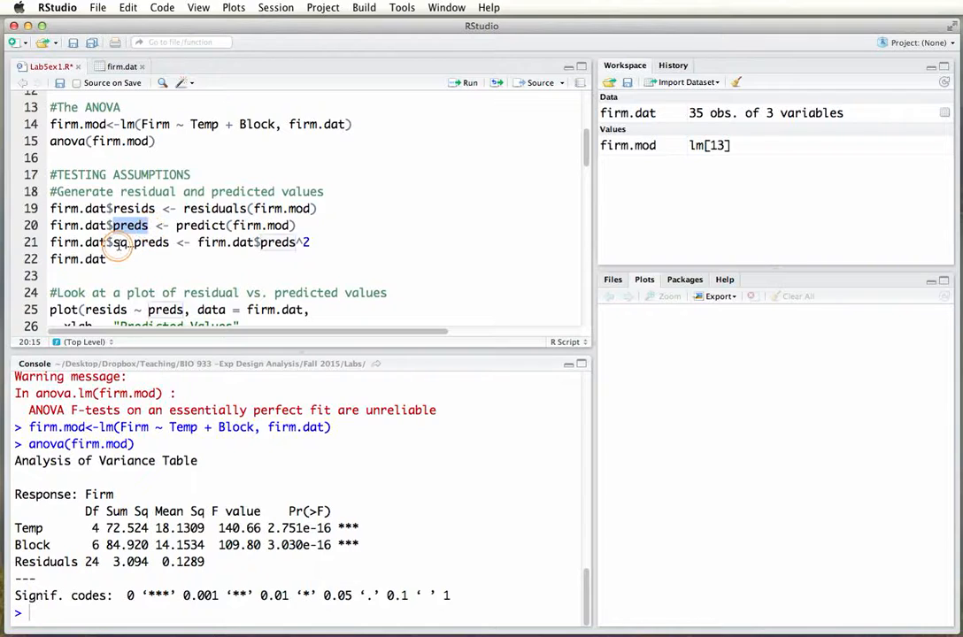
{"action": "left_click_drag", "start_coordinate": [112, 243], "coordinate": [309, 241]}
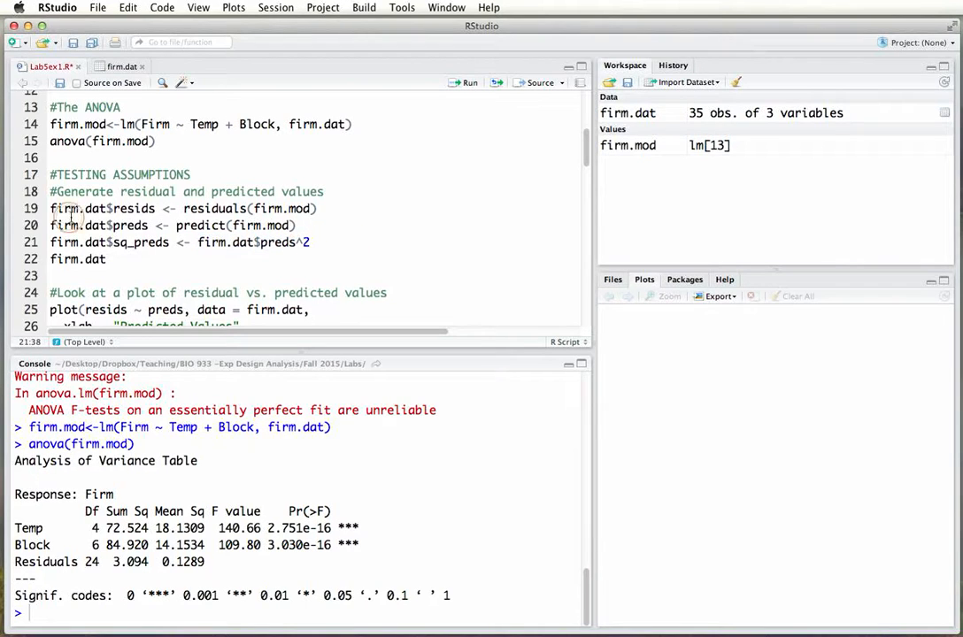
- Change line 22 to head(firm.dat) and run lines 19 to 22 to add the resids, preds and sq_preds columns
{"action": "key", "text": "shift+Down"}
{"action": "key", "text": "shift+Down"}
{"action": "key", "text": "shift+Down"}
{"action": "key", "text": "shift+Down"}
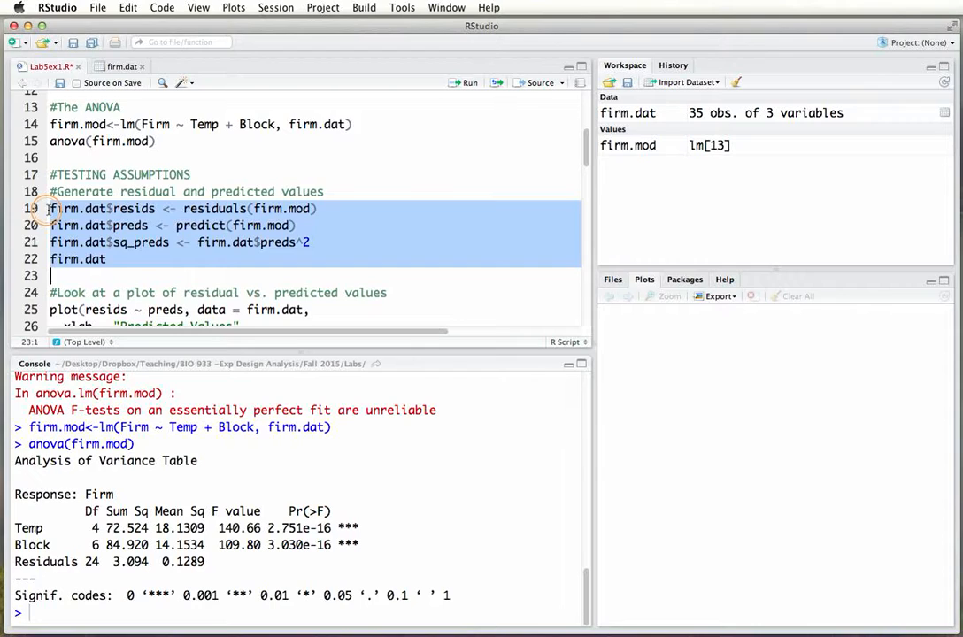
{"action": "key", "text": "Up"}
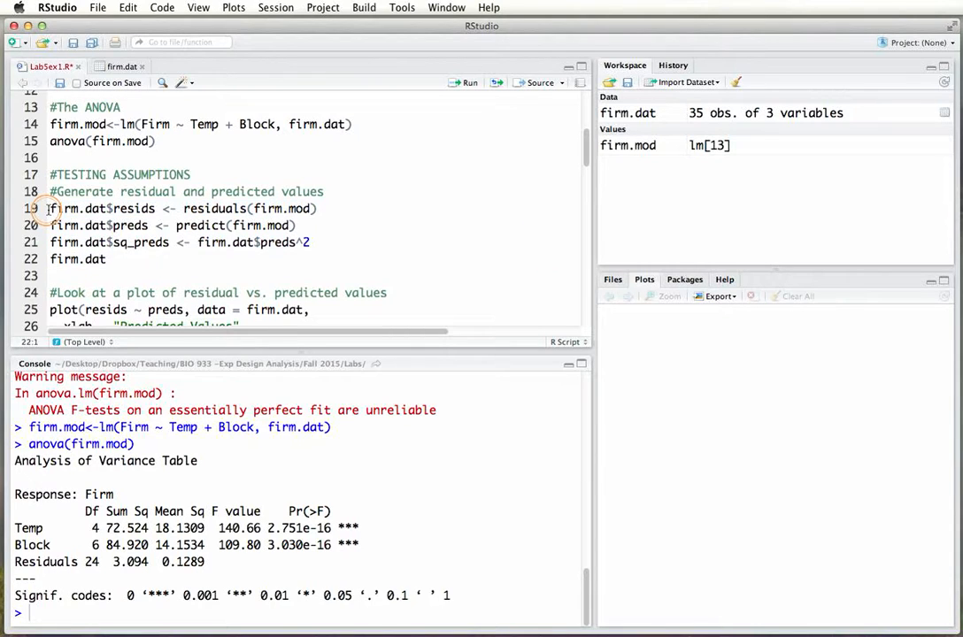
{"action": "type", "text": "head("}
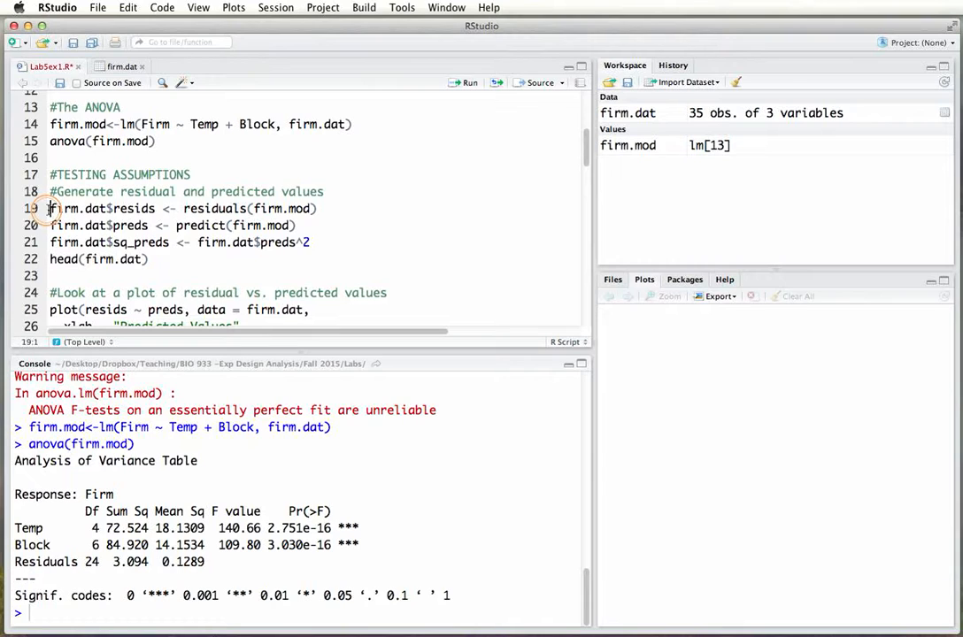
{"action": "left_click_drag", "start_coordinate": [49, 209], "coordinate": [12, 275]}
{"action": "key", "text": "super+Return"}
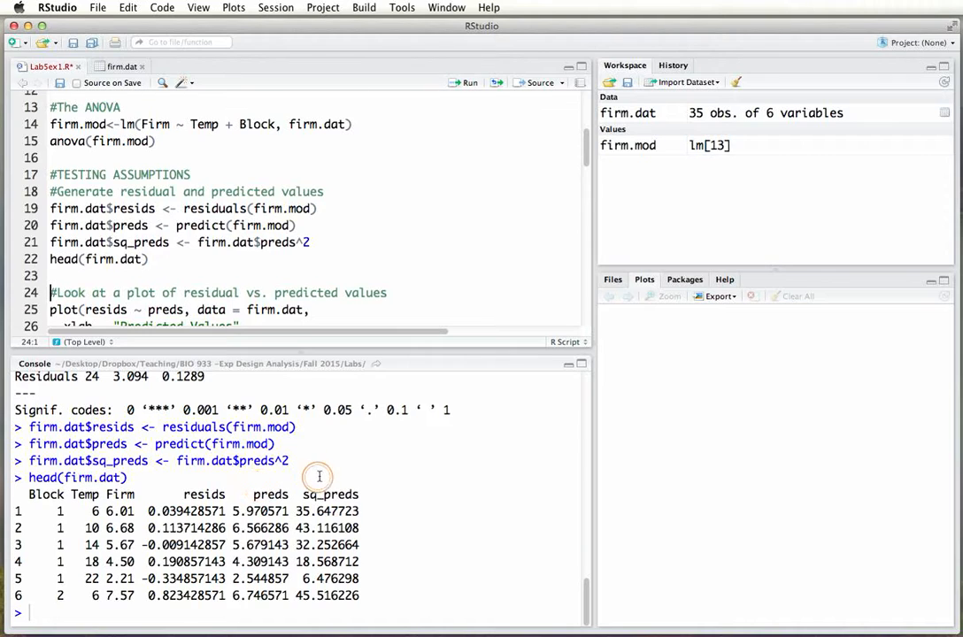
- Review the arguments of the plot call on lines 25 to 27 and run it to plot the residuals against the predicted values
{"action": "left_click", "coordinate": [280, 258]}
{"action": "scroll", "coordinate": [279, 263], "scroll_direction": "down", "scroll_amount": 4}
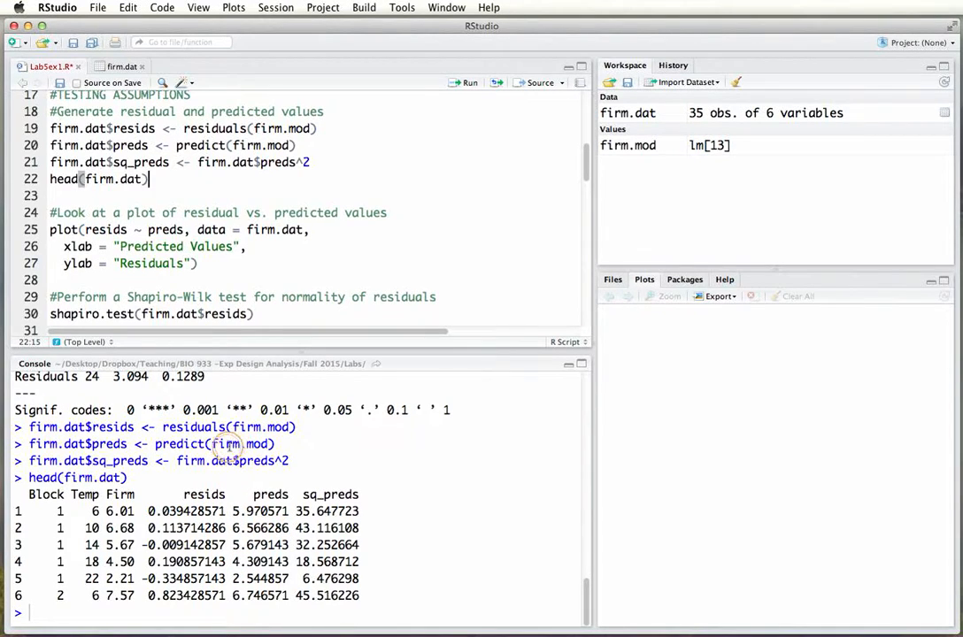
{"action": "left_click_drag", "start_coordinate": [49, 229], "coordinate": [82, 230]}
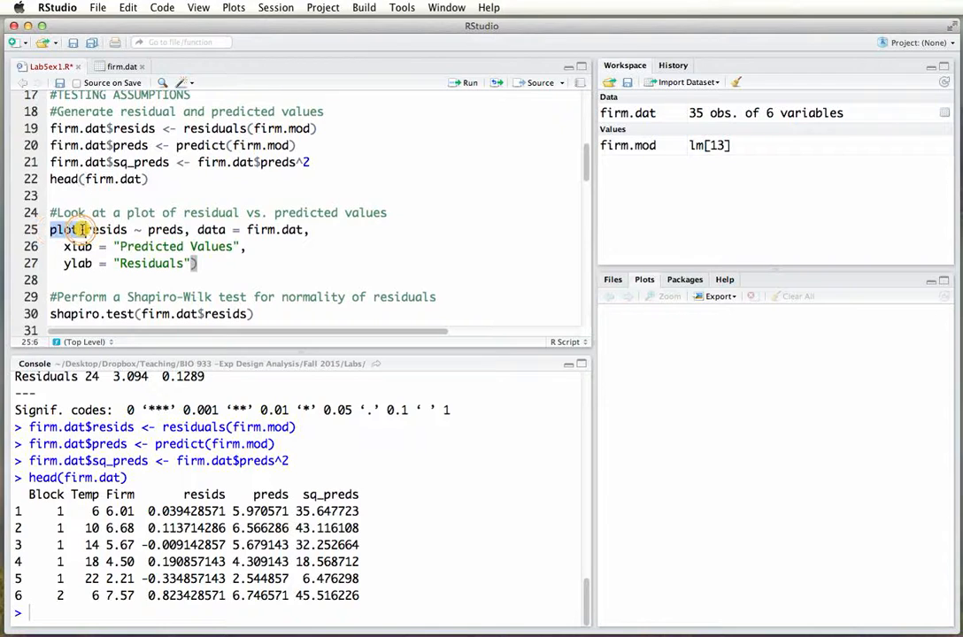
{"action": "left_click", "coordinate": [96, 230]}
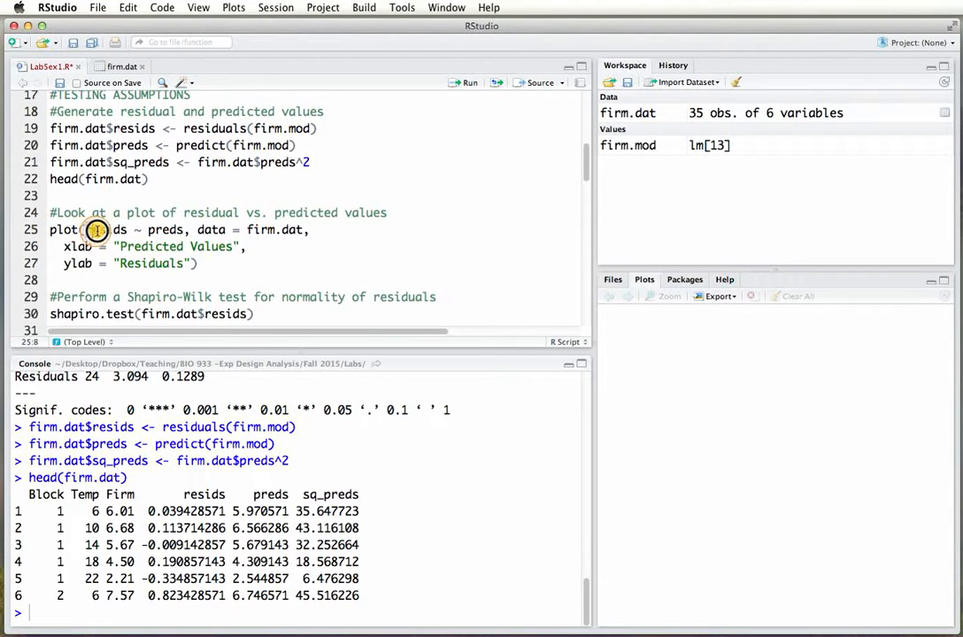
{"action": "left_click_drag", "start_coordinate": [98, 230], "coordinate": [126, 231]}
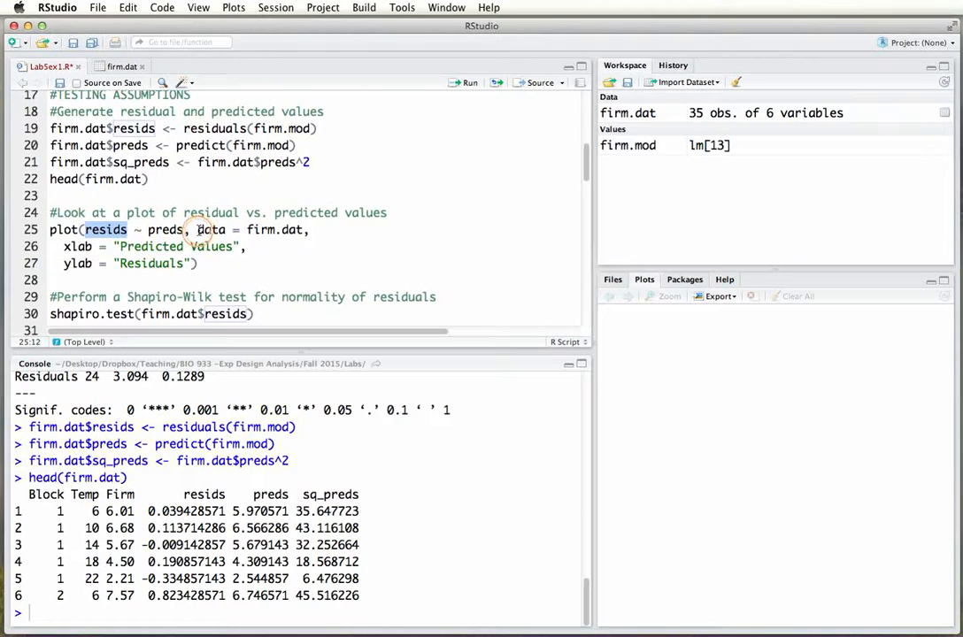
{"action": "left_click_drag", "start_coordinate": [197, 229], "coordinate": [301, 227]}
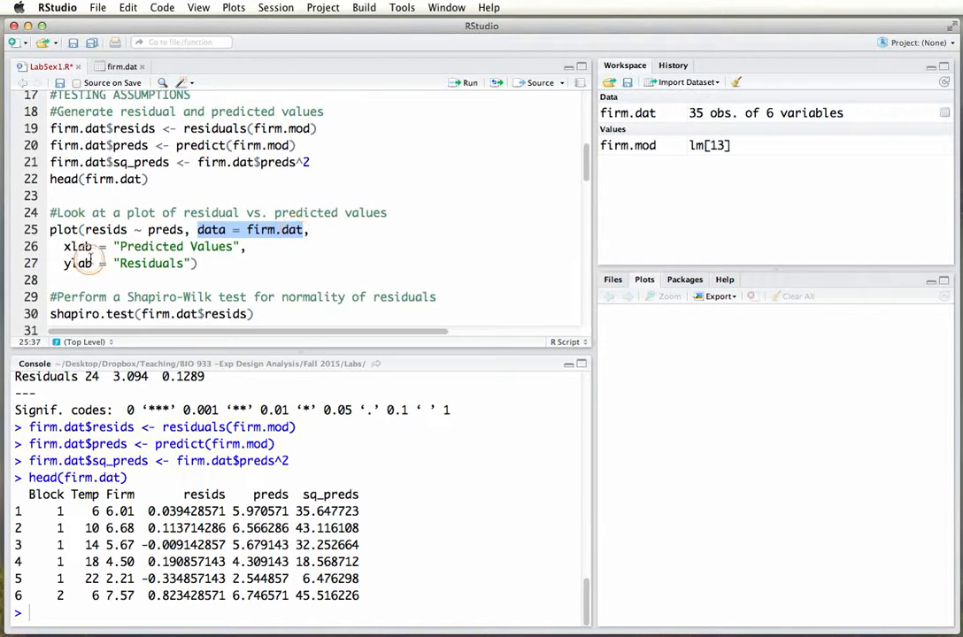
{"action": "left_click", "coordinate": [49, 230]}
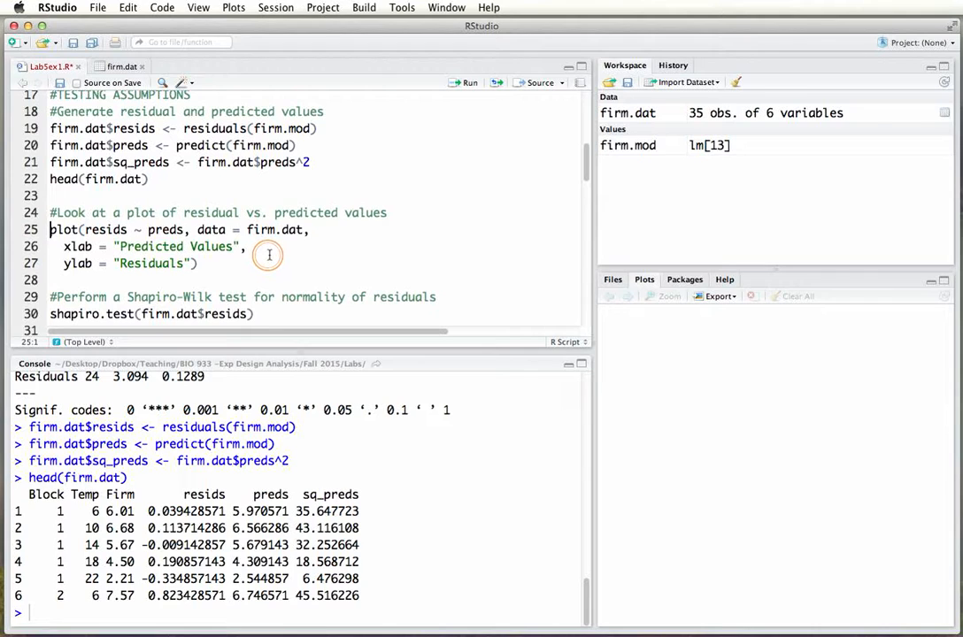
{"action": "key", "text": "shift+Down"}
{"action": "key", "text": "shift+Down"}
{"action": "key", "text": "shift+Down"}
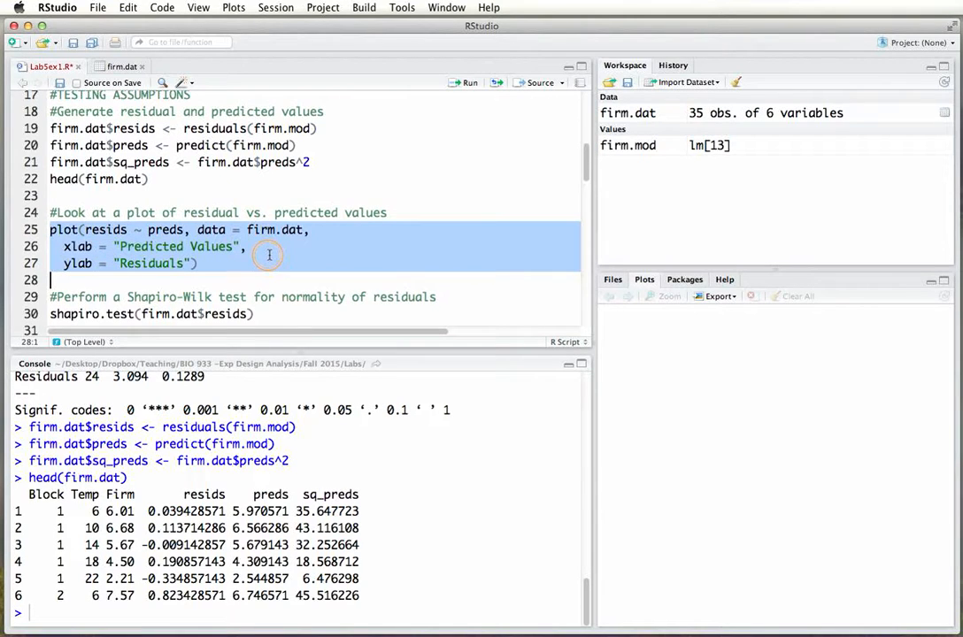
{"action": "key", "text": "super+Return"}
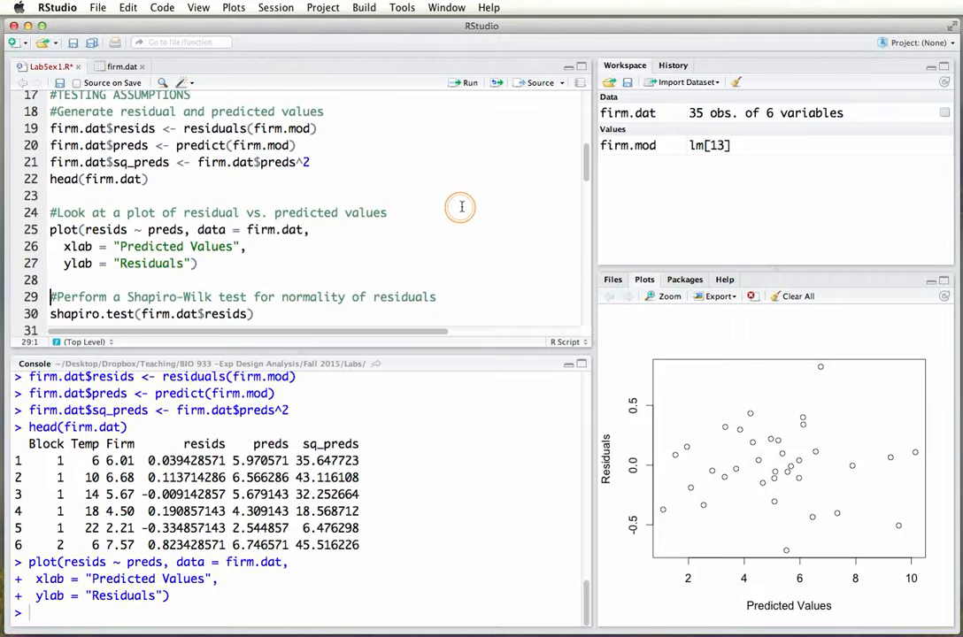
- Run the Shapiro-Wilk normality test on firm.dat$resids in line 30 and review its p-value and W statistic
{"action": "scroll", "coordinate": [461, 207], "scroll_direction": "down", "scroll_amount": 1}
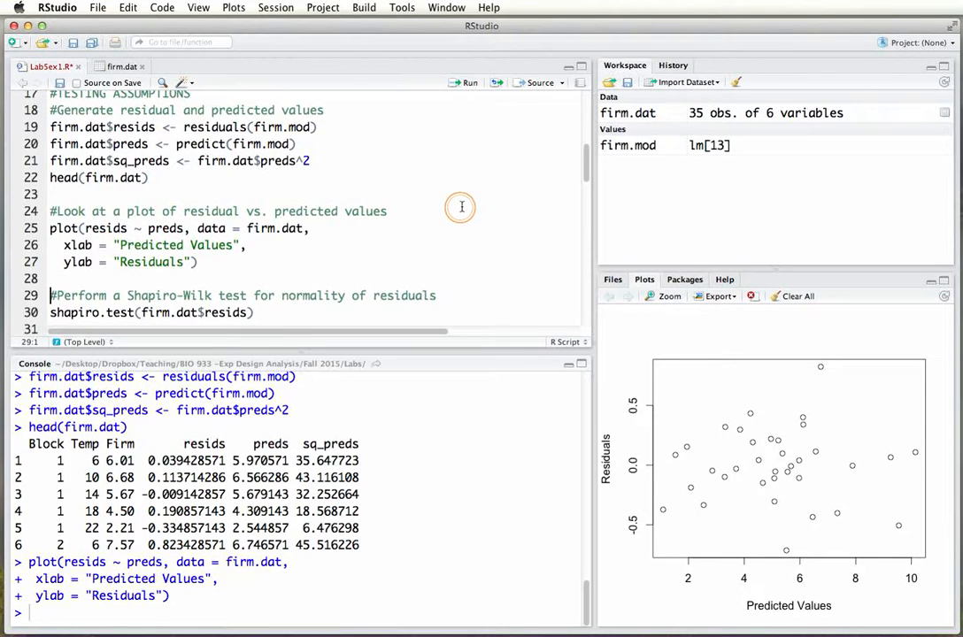
{"action": "scroll", "coordinate": [461, 208], "scroll_direction": "down", "scroll_amount": 2}
{"action": "scroll", "coordinate": [461, 207], "scroll_direction": "down", "scroll_amount": 5}
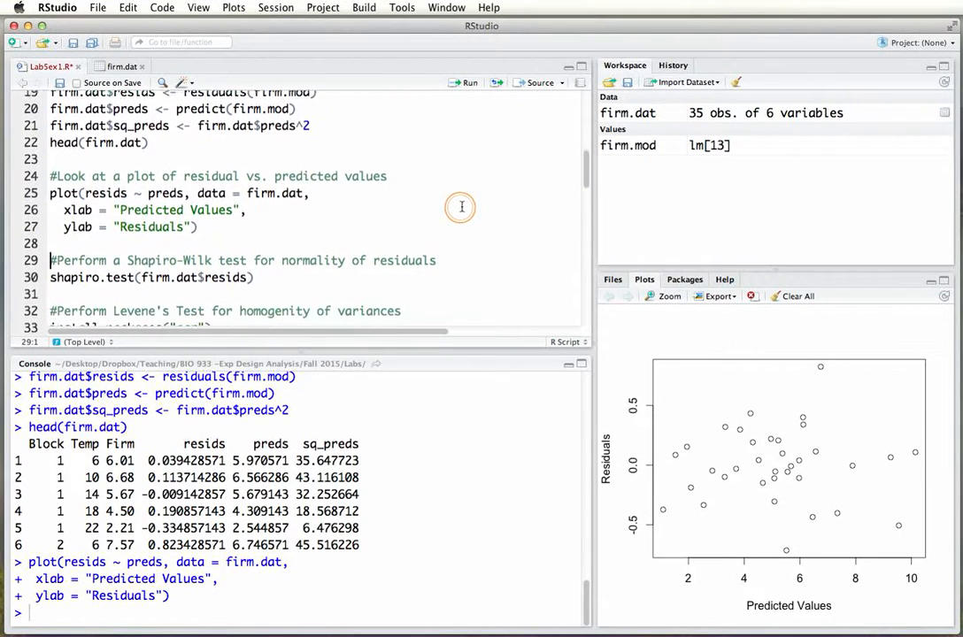
{"action": "scroll", "coordinate": [461, 207], "scroll_direction": "down", "scroll_amount": 1}
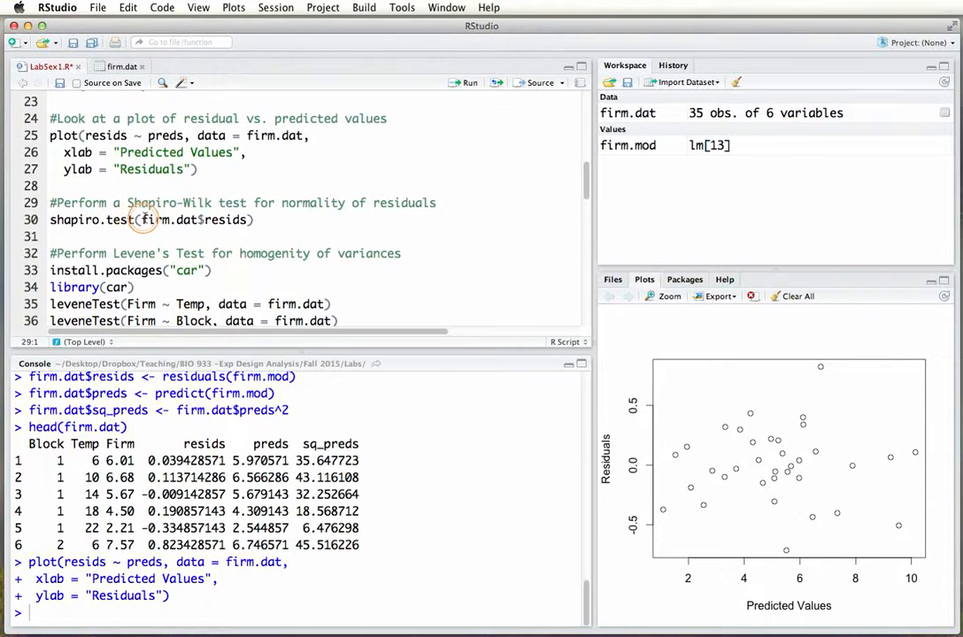
{"action": "left_click_drag", "start_coordinate": [142, 219], "coordinate": [247, 221]}
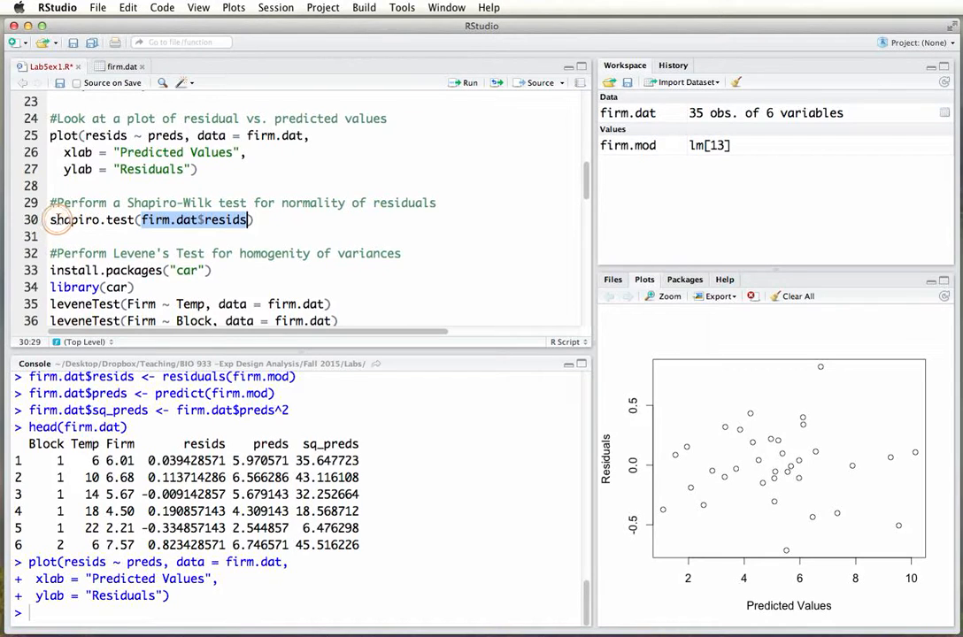
{"action": "left_click", "coordinate": [49, 219]}
{"action": "left_click_drag", "start_coordinate": [49, 219], "coordinate": [252, 220]}
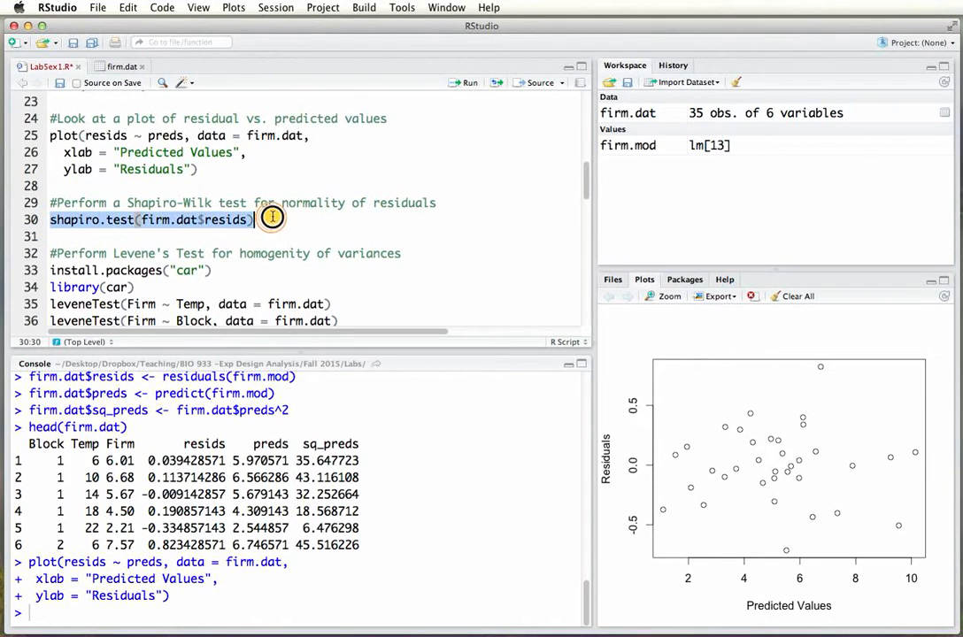
{"action": "key", "text": "super+Return"}
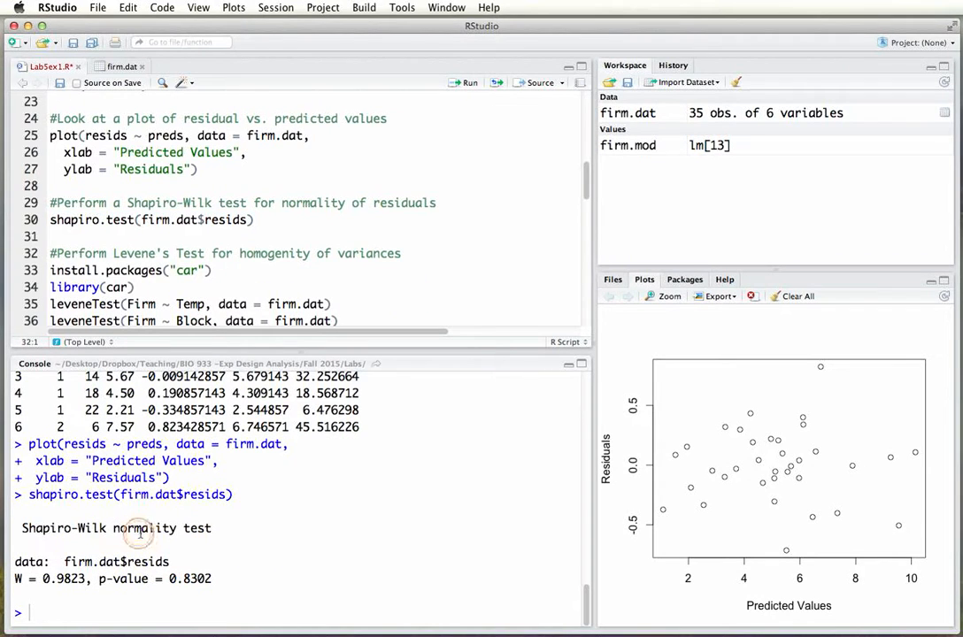
{"action": "left_click", "coordinate": [168, 579]}
{"action": "left_click_drag", "start_coordinate": [168, 579], "coordinate": [212, 579]}
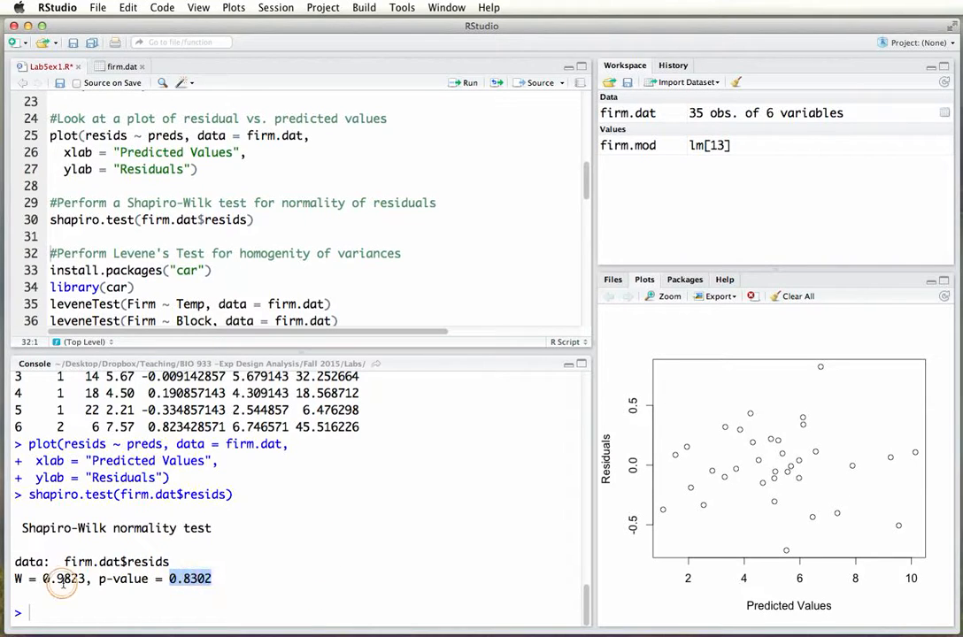
{"action": "left_click_drag", "start_coordinate": [15, 579], "coordinate": [86, 579]}
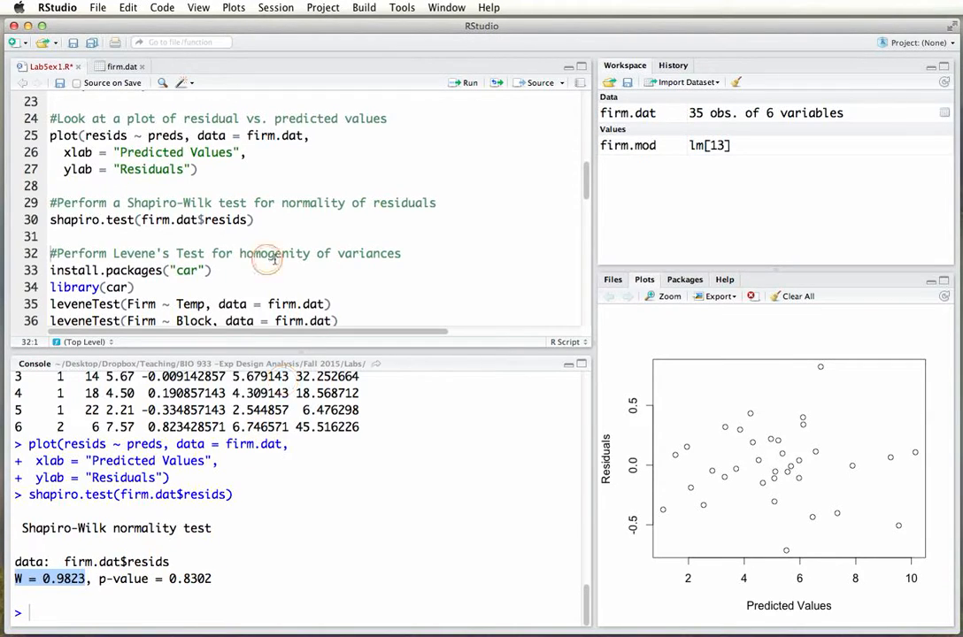
- Find the car package among the installed packages and load it for the Levene's tests
{"action": "scroll", "coordinate": [322, 245], "scroll_direction": "down", "scroll_amount": 1}
{"action": "scroll", "coordinate": [323, 246], "scroll_direction": "down", "scroll_amount": 4}
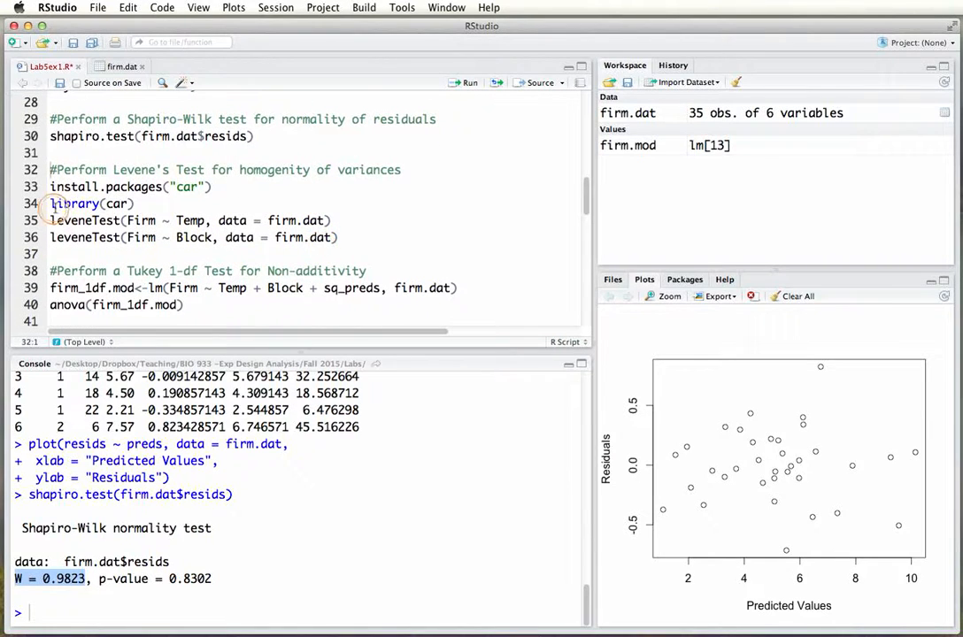
{"action": "left_click", "coordinate": [685, 280]}
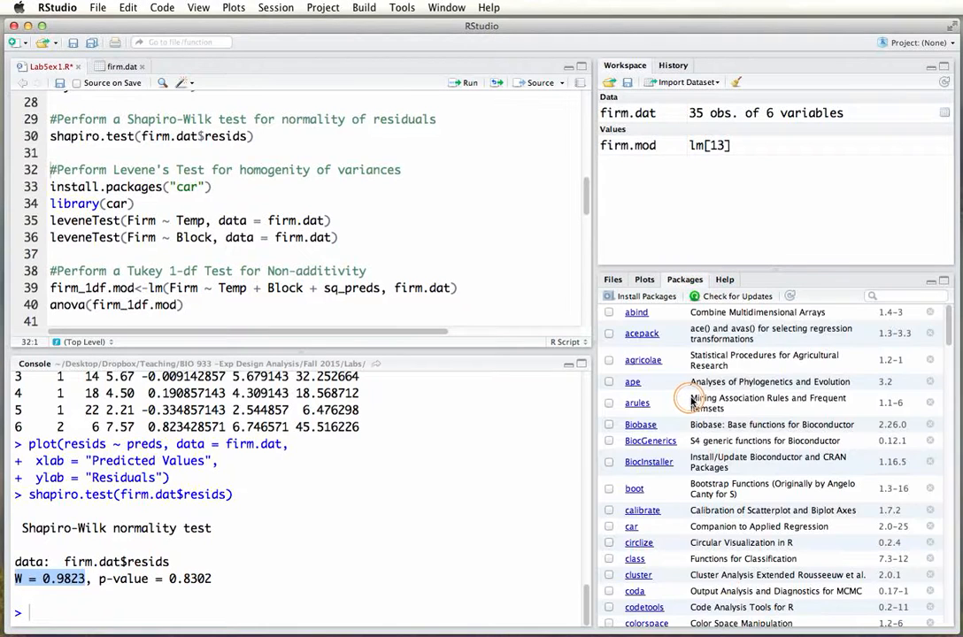
{"action": "scroll", "coordinate": [693, 401], "scroll_direction": "down", "scroll_amount": 10}
{"action": "scroll", "coordinate": [693, 401], "scroll_direction": "up", "scroll_amount": 8}
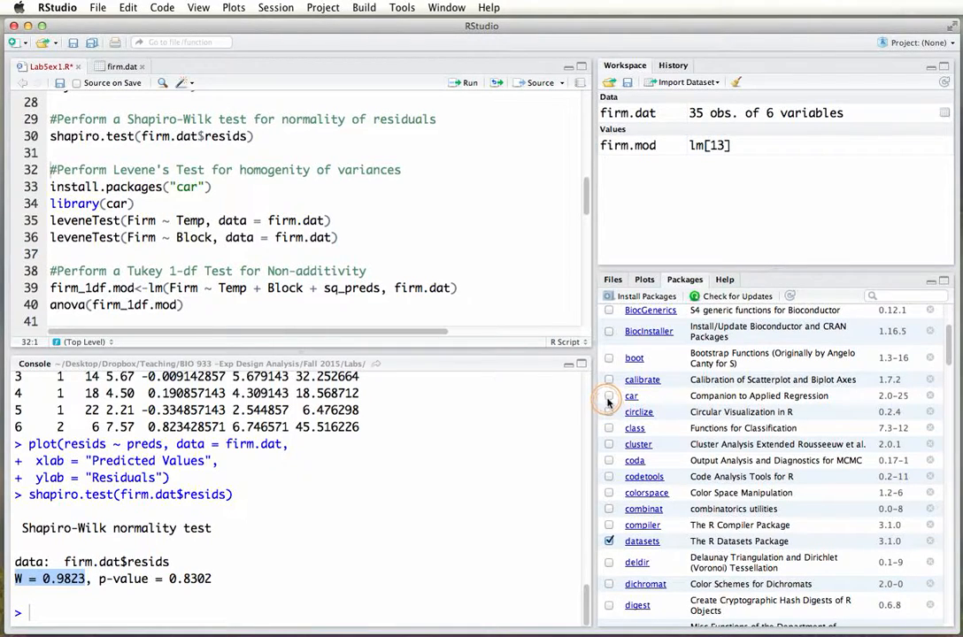
{"action": "left_click_drag", "start_coordinate": [134, 203], "coordinate": [46, 203]}
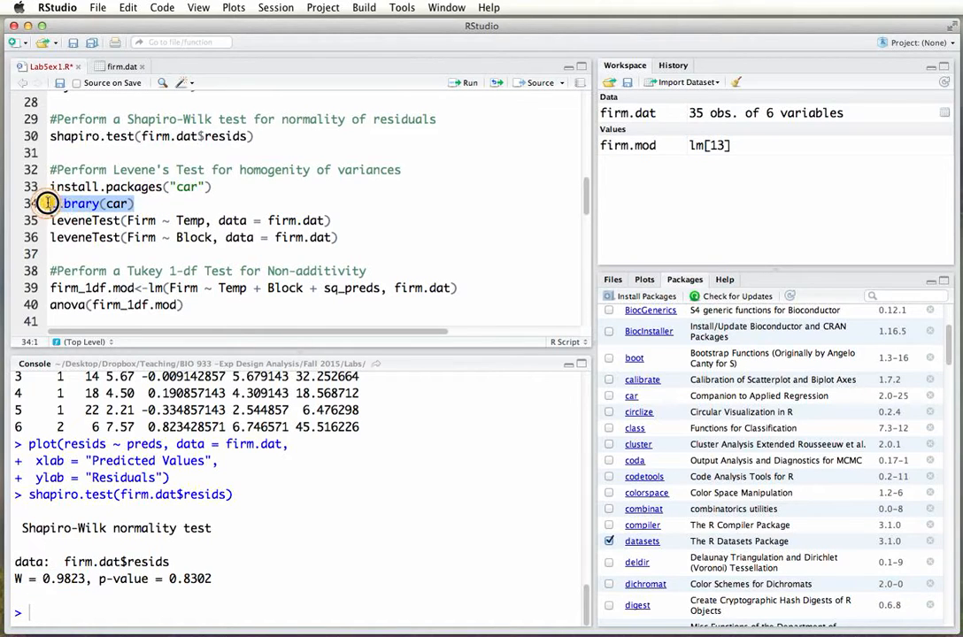
{"action": "left_click", "coordinate": [609, 397]}
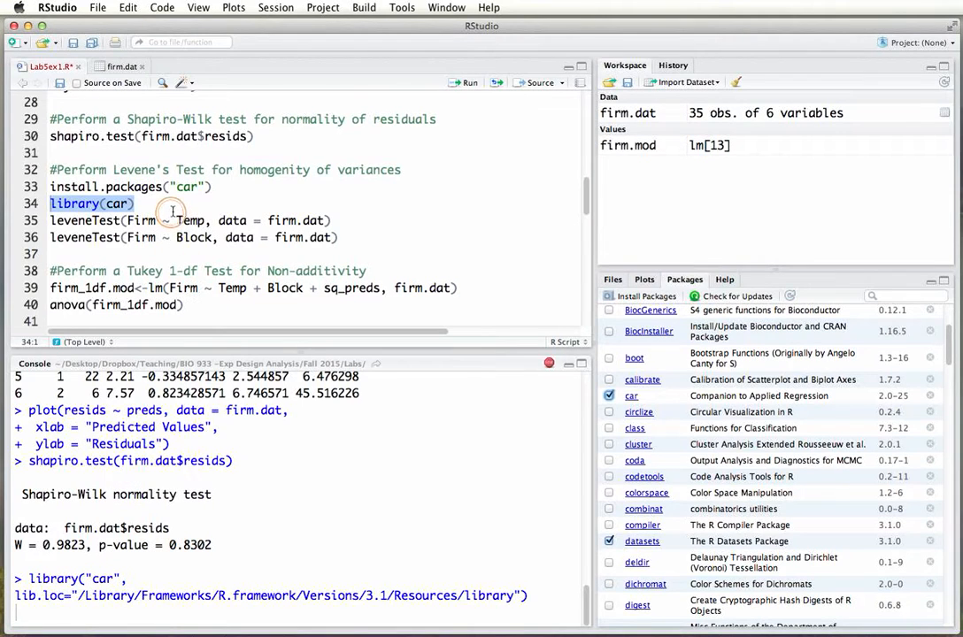
- Run line 35 to perform Levene's test of Firm by Temp on firm.dat
{"action": "left_click", "coordinate": [241, 205]}
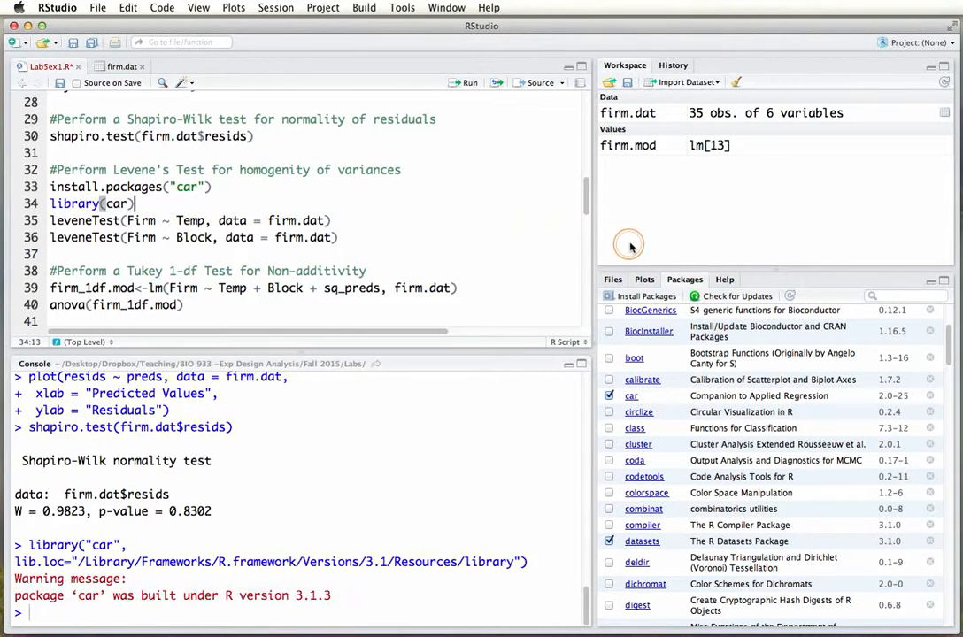
{"action": "key", "text": "shift+Down"}
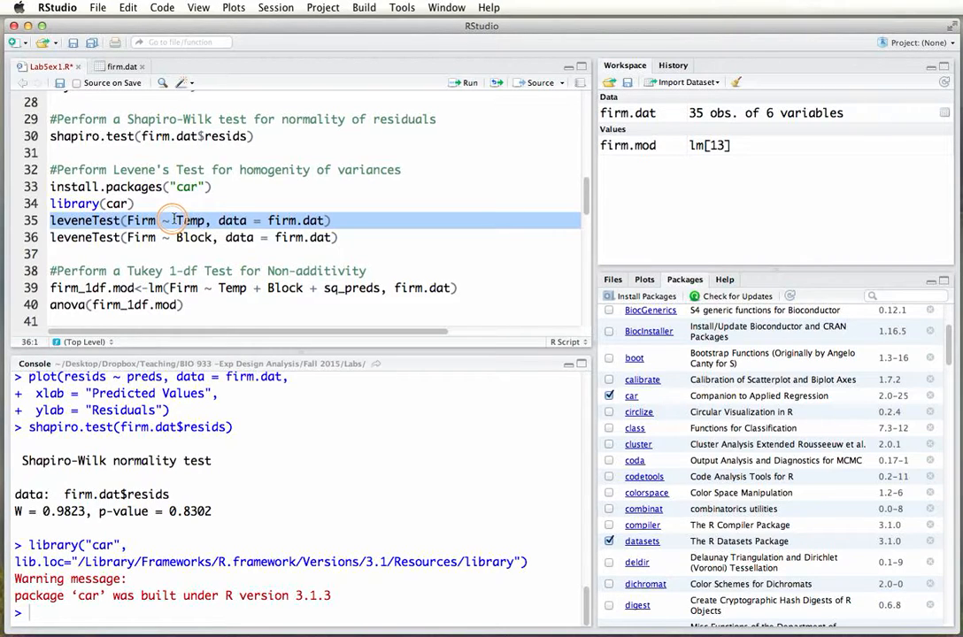
{"action": "key", "text": "super+Return"}
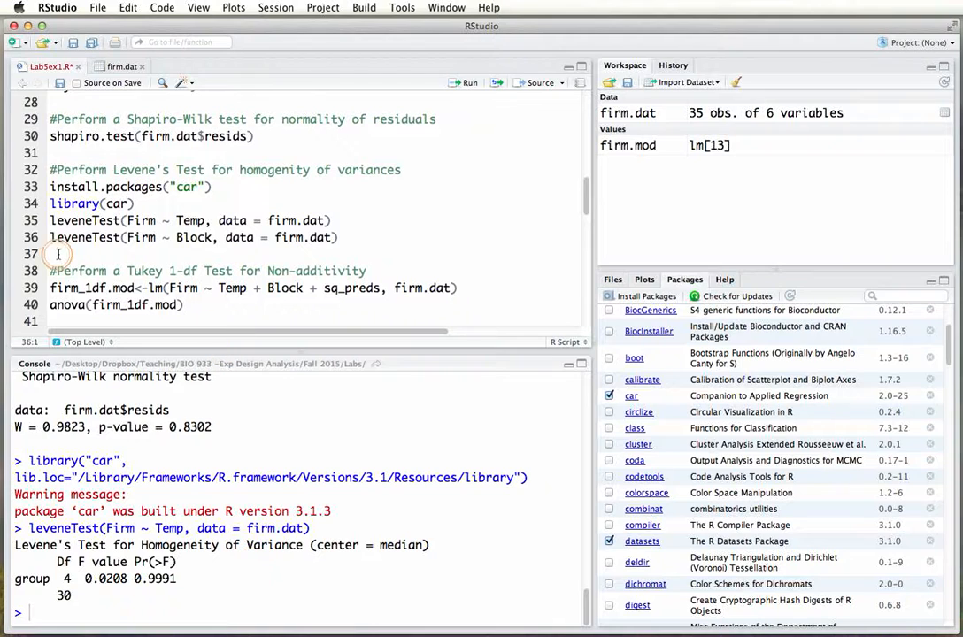
- Compare the leveneTest calls for Temp and Block on lines 35 and 36 with the Temp + Block terms of firm.mod on line 14
{"action": "left_click_drag", "start_coordinate": [330, 241], "coordinate": [337, 239]}
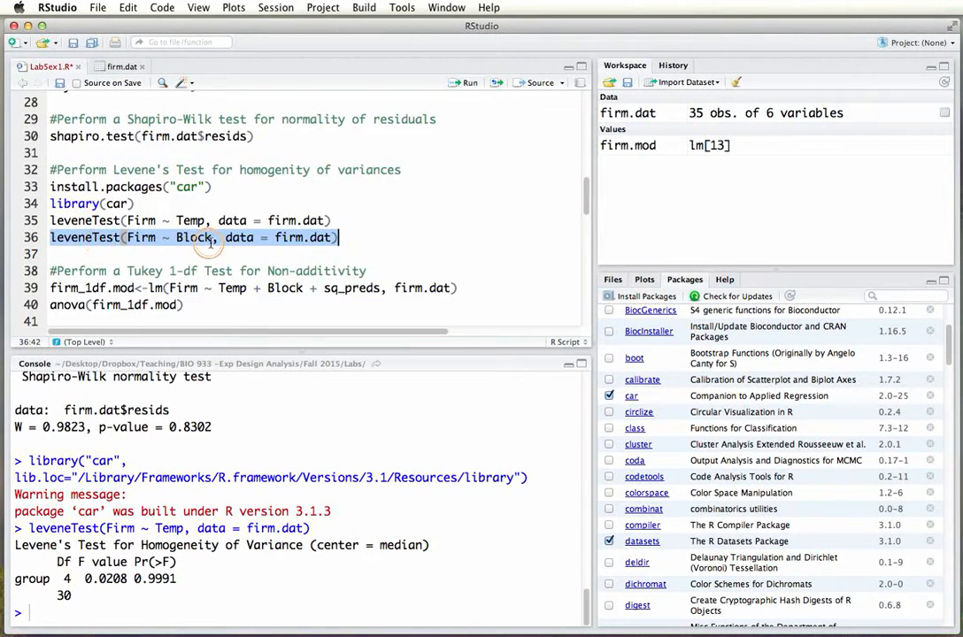
{"action": "left_click_drag", "start_coordinate": [51, 237], "coordinate": [374, 233]}
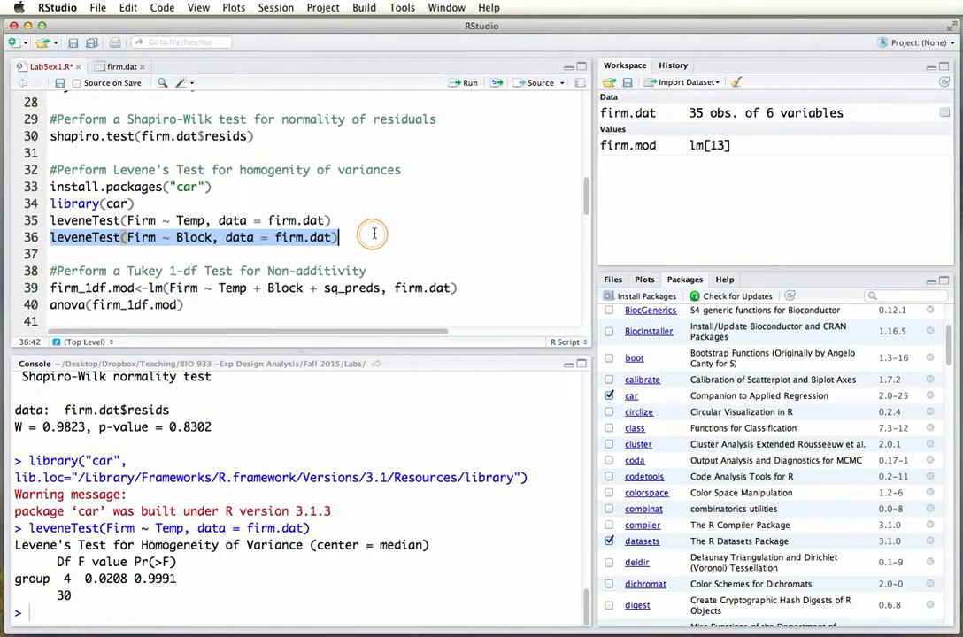
{"action": "left_click", "coordinate": [164, 237]}
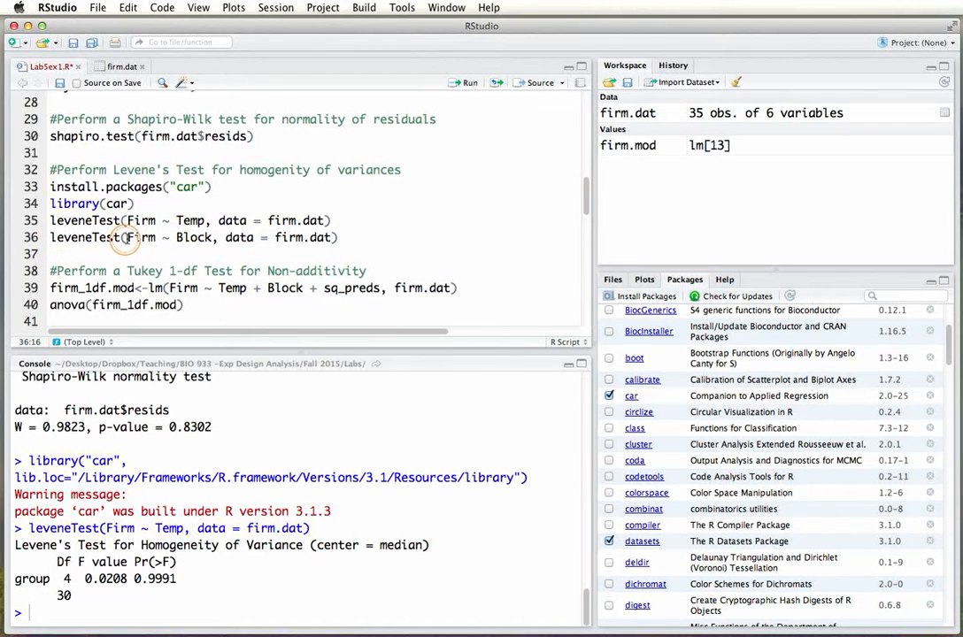
{"action": "left_click_drag", "start_coordinate": [127, 237], "coordinate": [214, 239]}
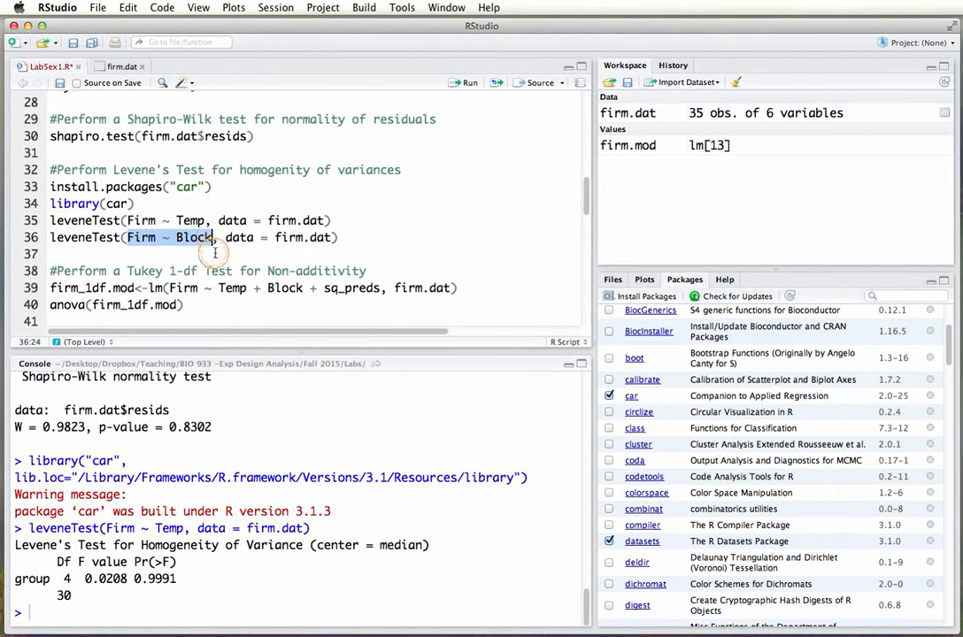
{"action": "scroll", "coordinate": [301, 251], "scroll_direction": "up", "scroll_amount": 4}
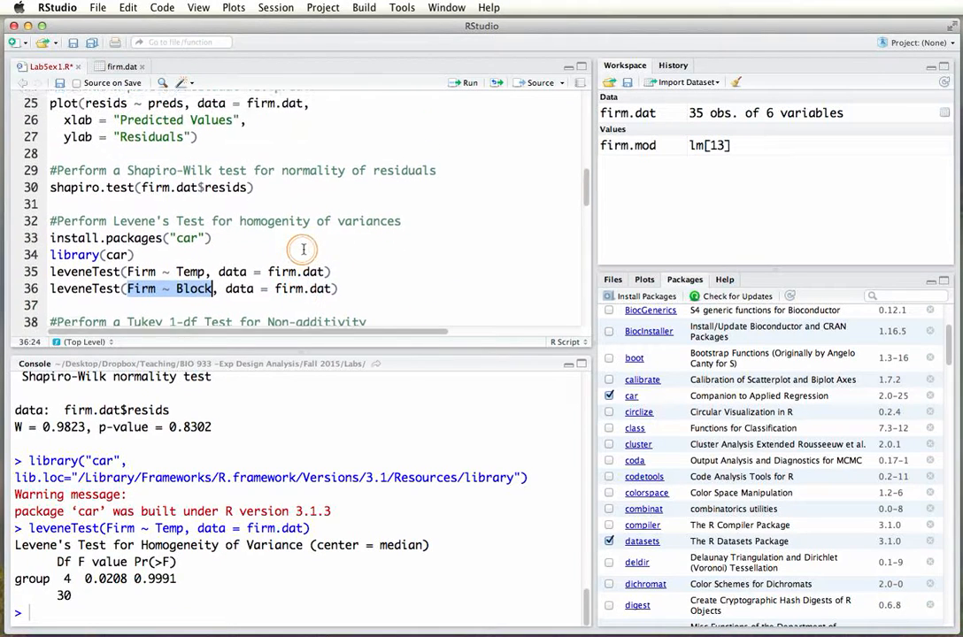
{"action": "scroll", "coordinate": [303, 251], "scroll_direction": "up", "scroll_amount": 13}
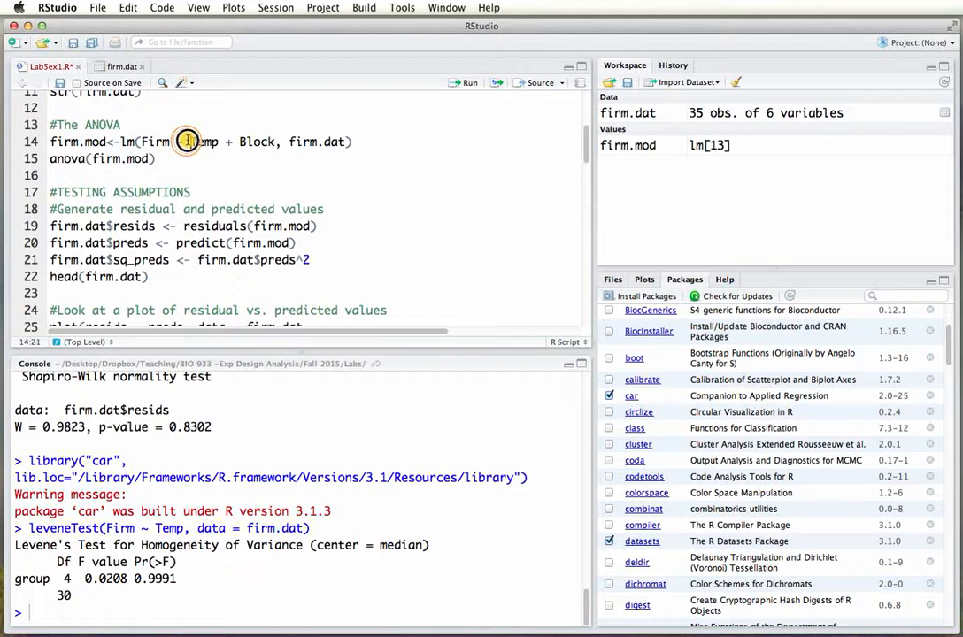
{"action": "left_click_drag", "start_coordinate": [189, 142], "coordinate": [276, 142]}
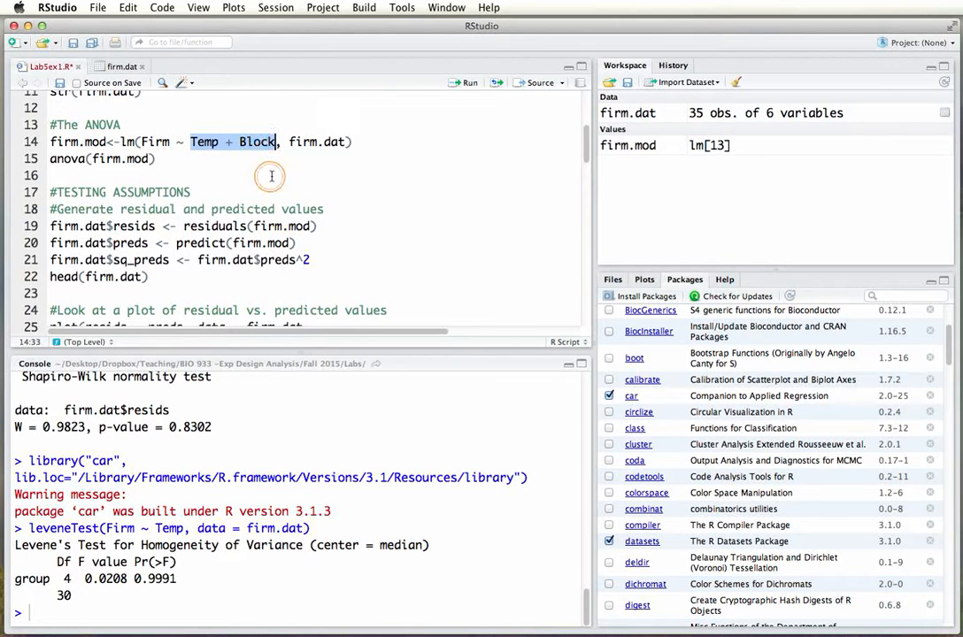
{"action": "scroll", "coordinate": [271, 174], "scroll_direction": "down", "scroll_amount": 2}
{"action": "scroll", "coordinate": [271, 174], "scroll_direction": "down", "scroll_amount": 11}
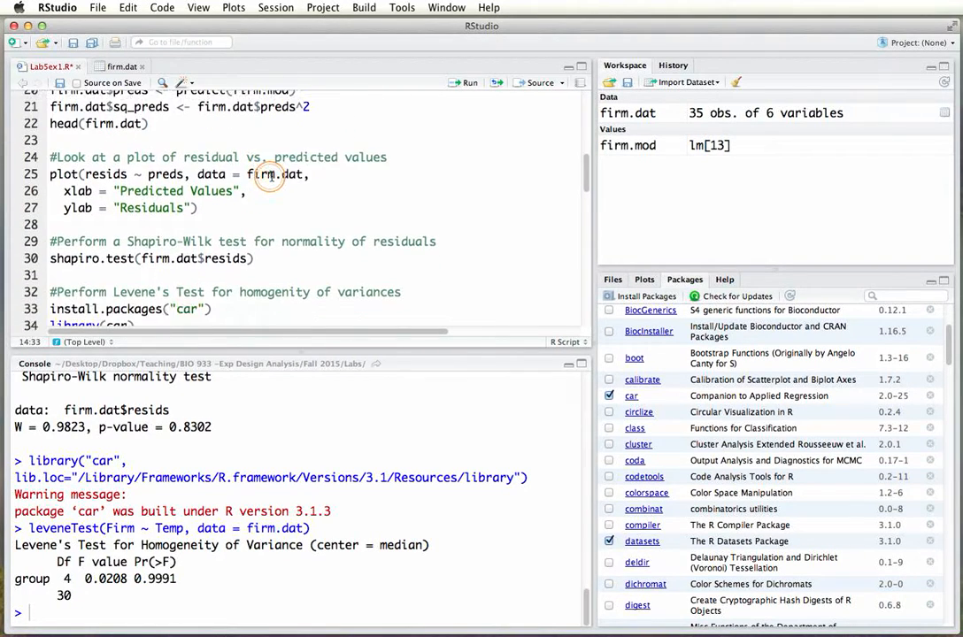
{"action": "scroll", "coordinate": [271, 175], "scroll_direction": "down", "scroll_amount": 5}
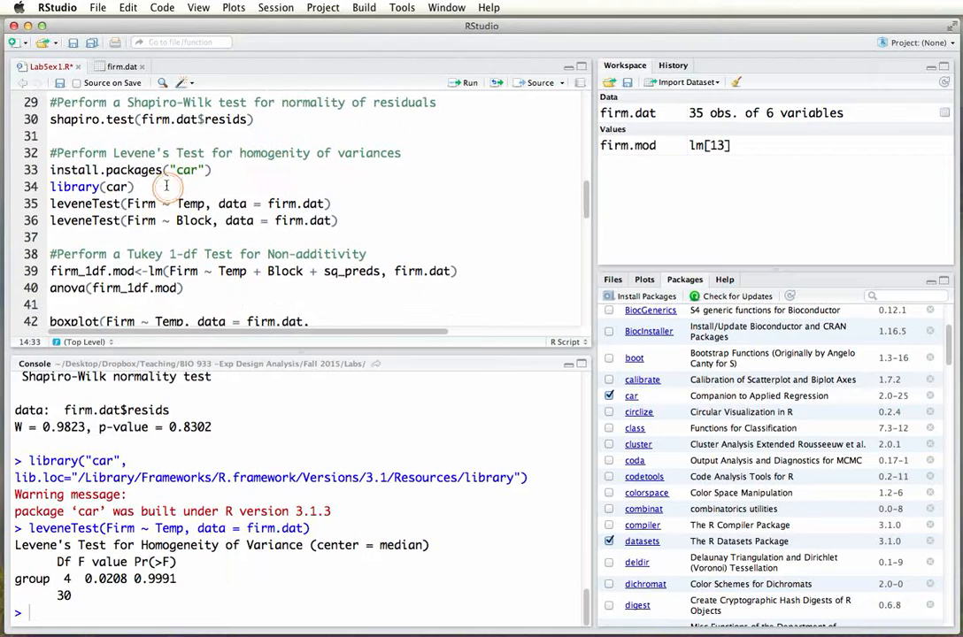
{"action": "left_click_drag", "start_coordinate": [176, 203], "coordinate": [206, 203]}
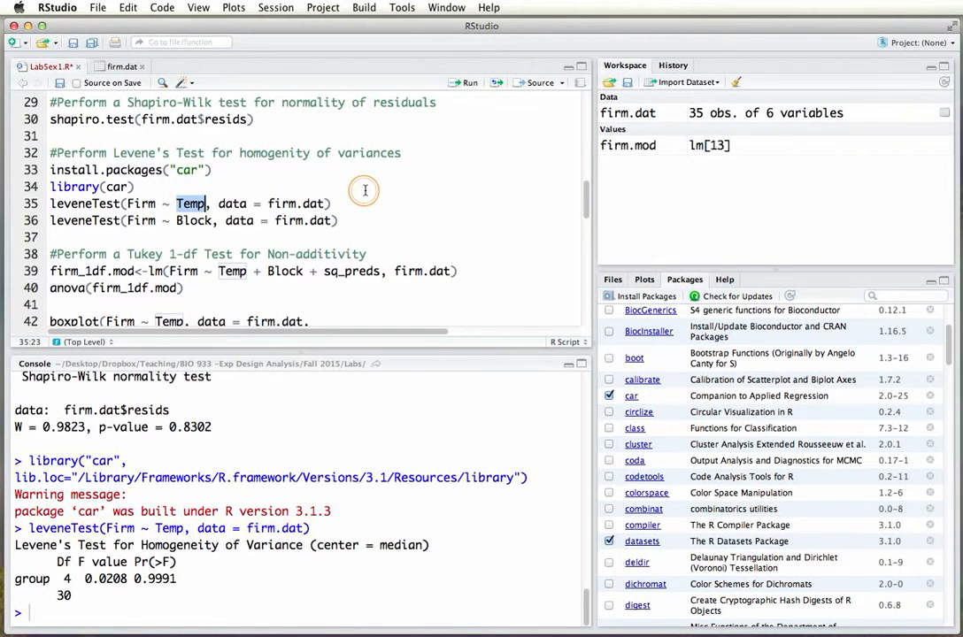
{"action": "left_click_drag", "start_coordinate": [330, 204], "coordinate": [26, 202]}
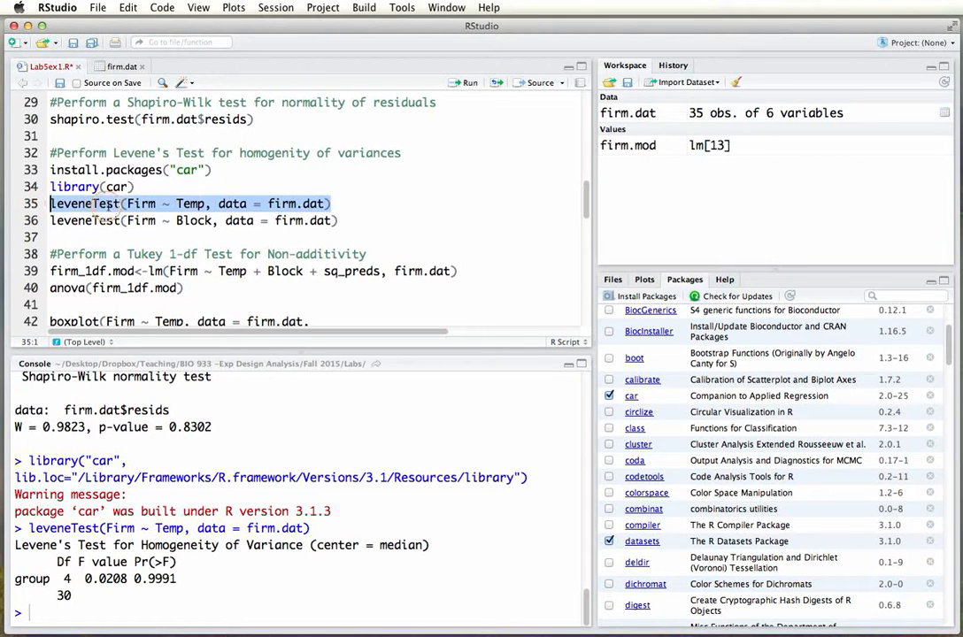
{"action": "left_click", "coordinate": [55, 222]}
{"action": "left_click_drag", "start_coordinate": [51, 222], "coordinate": [396, 214]}
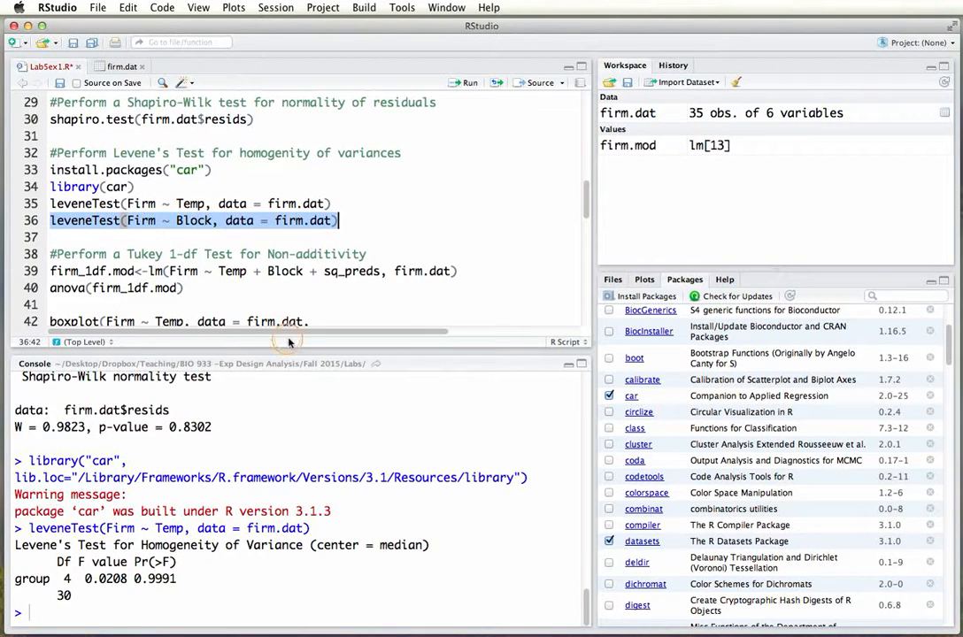
- Examine the Firm, Temp, Block and sq_preds terms of the firm_1df.mod formula for the Tukey 1-df test on line 39
{"action": "scroll", "coordinate": [404, 210], "scroll_direction": "down", "scroll_amount": 1}
{"action": "scroll", "coordinate": [405, 210], "scroll_direction": "down", "scroll_amount": 2}
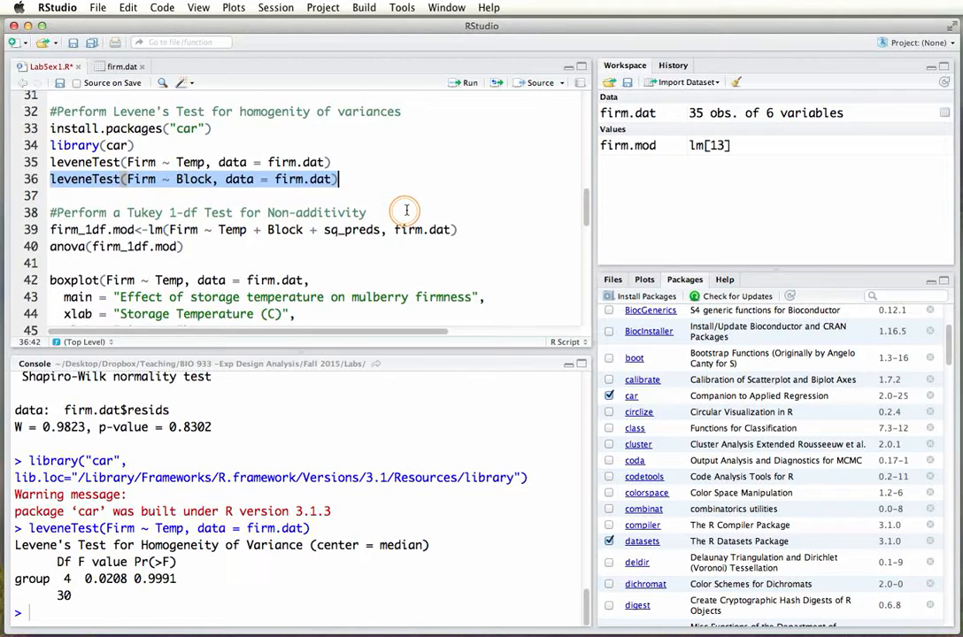
{"action": "double_click", "coordinate": [228, 230]}
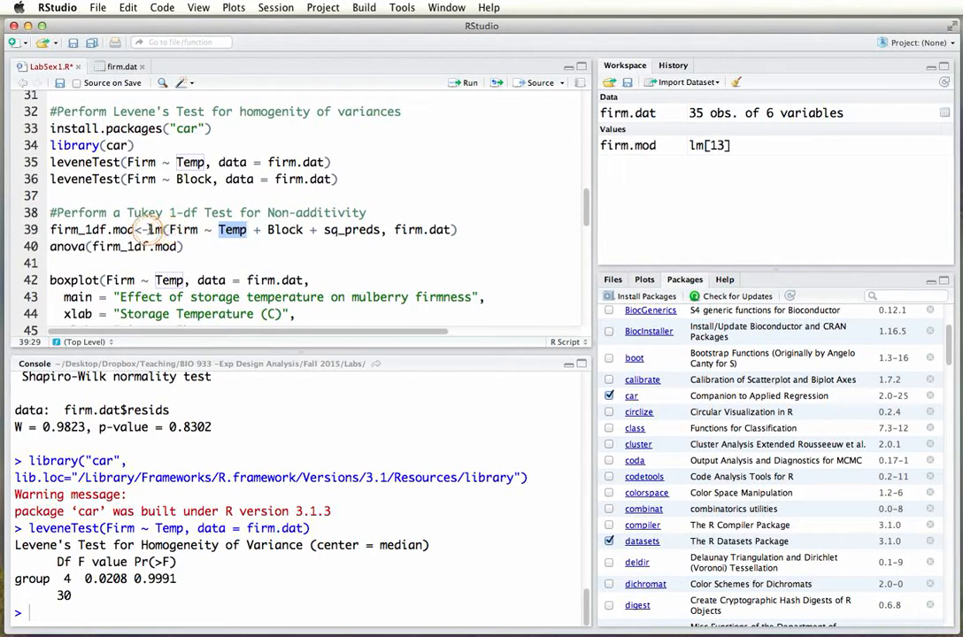
{"action": "left_click_drag", "start_coordinate": [168, 230], "coordinate": [304, 229]}
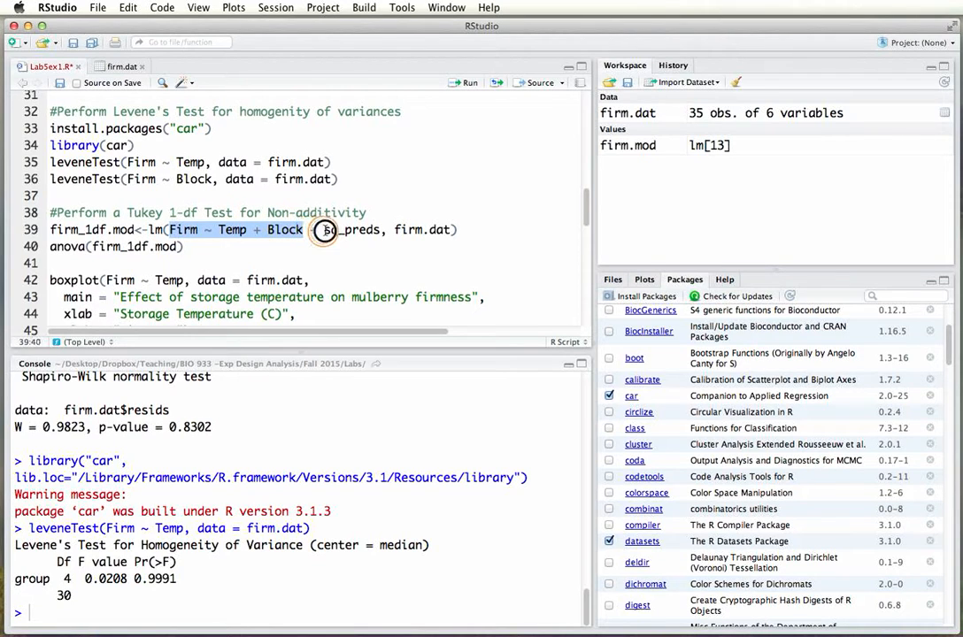
{"action": "left_click_drag", "start_coordinate": [325, 231], "coordinate": [381, 231]}
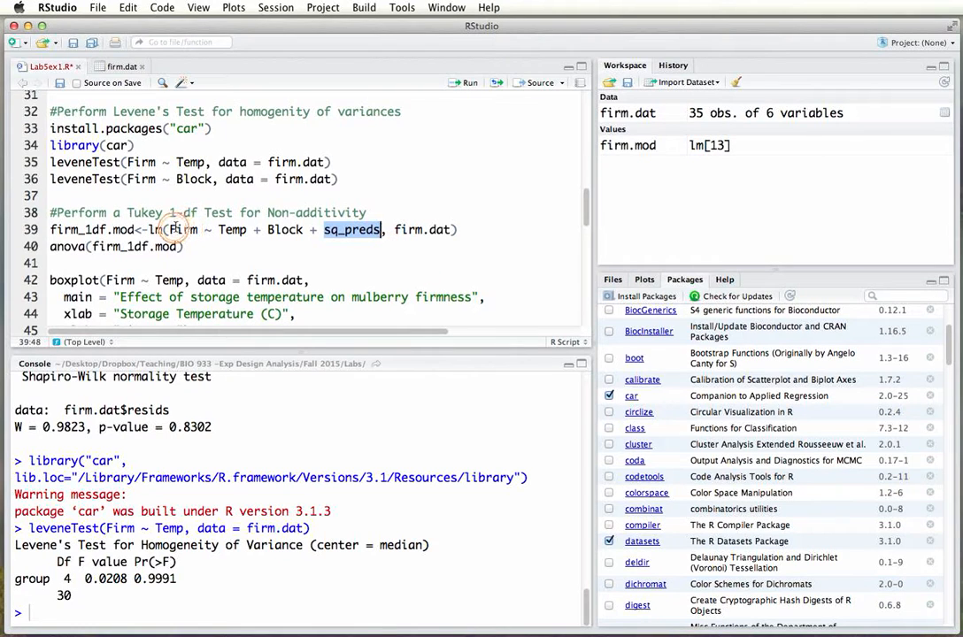
{"action": "left_click_drag", "start_coordinate": [169, 229], "coordinate": [200, 228]}
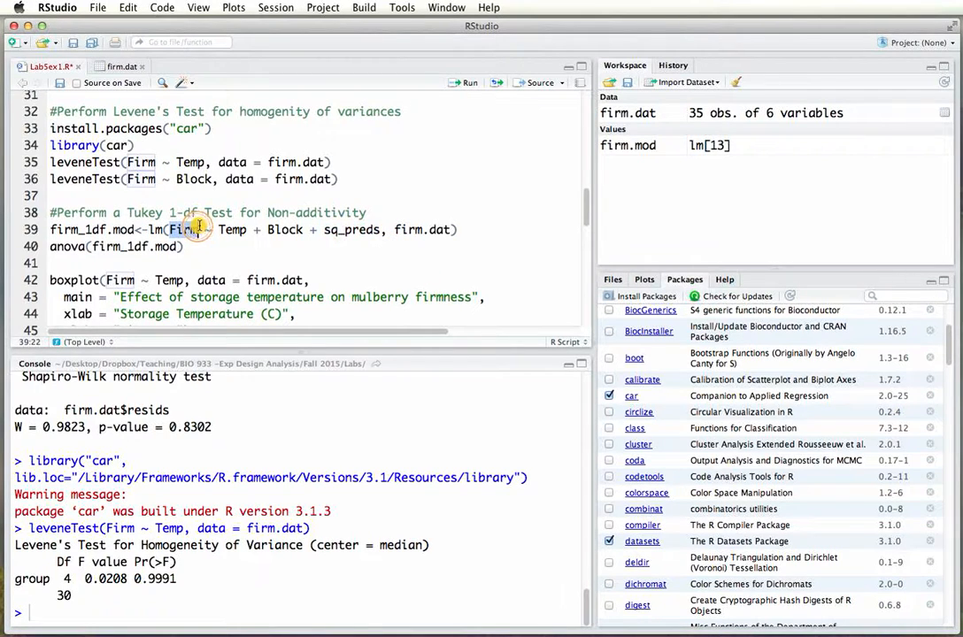
{"action": "left_click", "coordinate": [348, 229]}
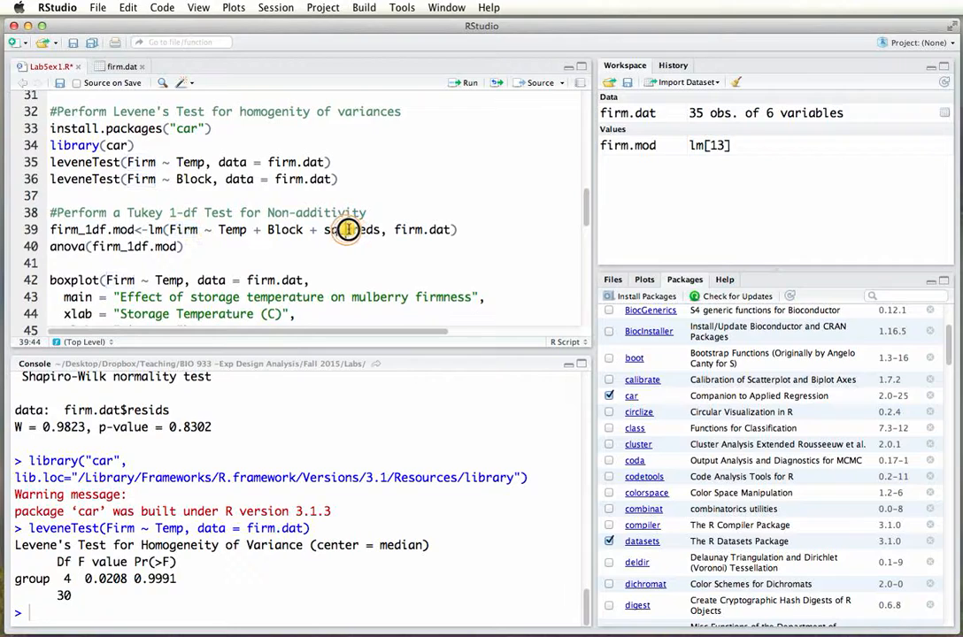
{"action": "left_click_drag", "start_coordinate": [341, 229], "coordinate": [374, 230]}
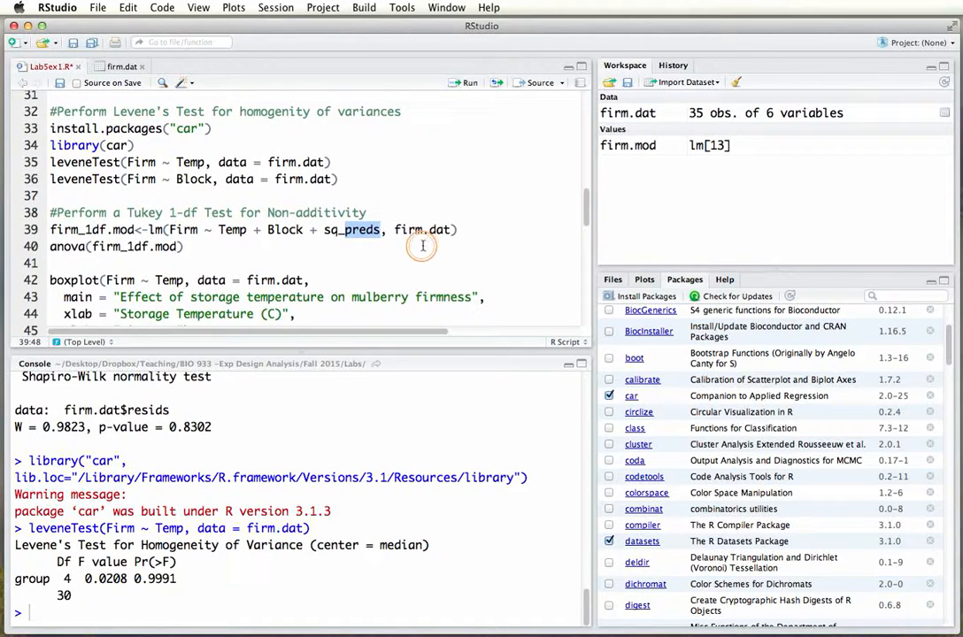
- Highlight the model name firm_1df.mod at the start of the Tukey 1-df model on line 39
{"action": "left_click", "coordinate": [369, 213]}
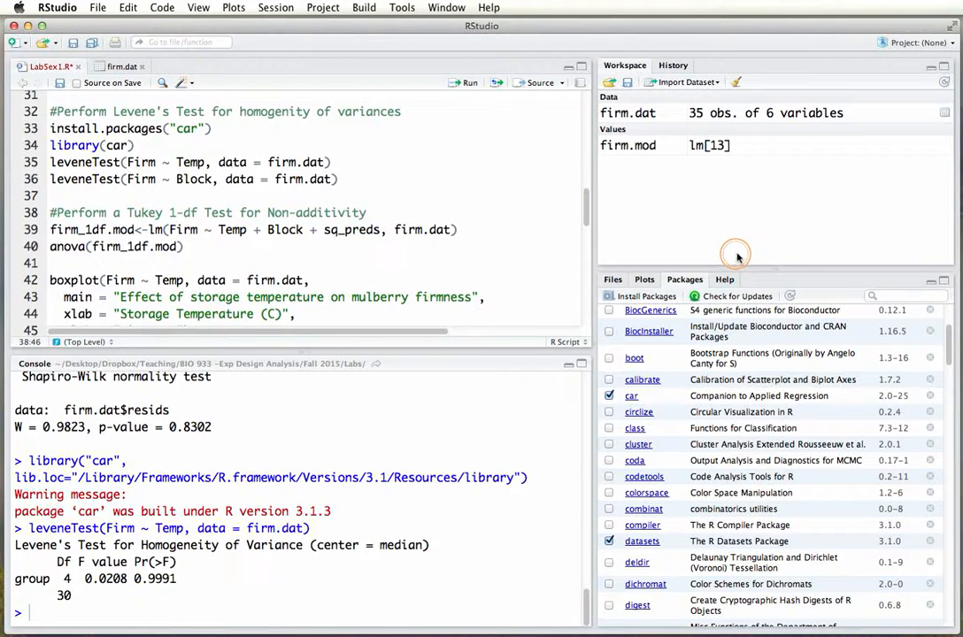
{"action": "key", "text": "Right"}
{"action": "key", "text": "shift+Right"}
{"action": "key", "text": "shift+Right"}
{"action": "key", "text": "shift+Right"}
{"action": "key", "text": "shift+Right"}
{"action": "key", "text": "shift+Right"}
{"action": "key", "text": "shift+Right"}
{"action": "key", "text": "shift+Right"}
{"action": "key", "text": "shift+Right"}
{"action": "key", "text": "shift+Right"}
{"action": "key", "text": "shift+Right"}
{"action": "key", "text": "shift+Right"}
{"action": "key", "text": "shift+Right"}
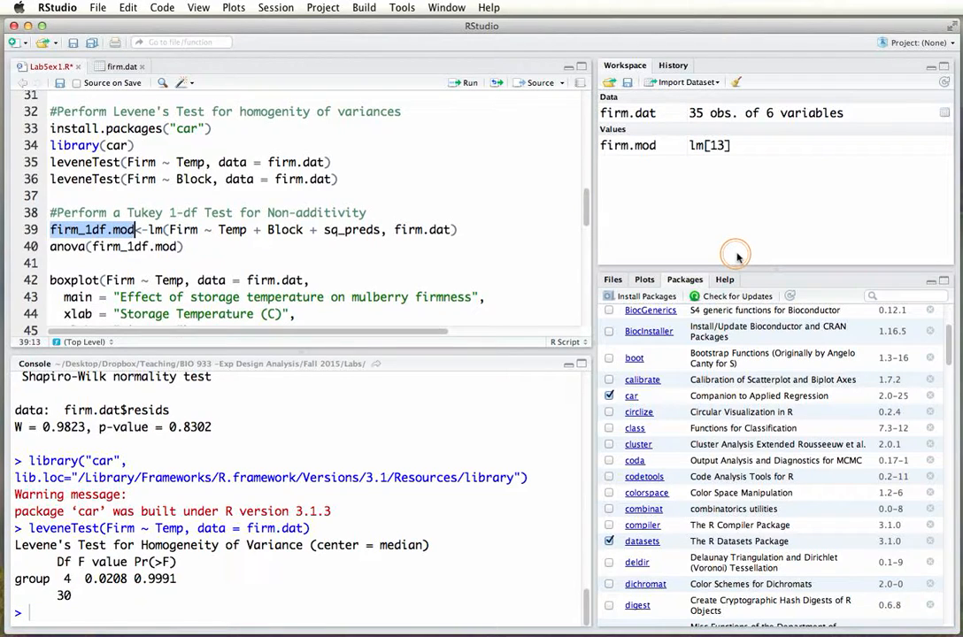
- Run lines 39 and 40 to fit firm_1df.mod and produce its ANOVA table for the Tukey 1-df test
{"action": "key", "text": "Left"}
{"action": "key", "text": "Down"}
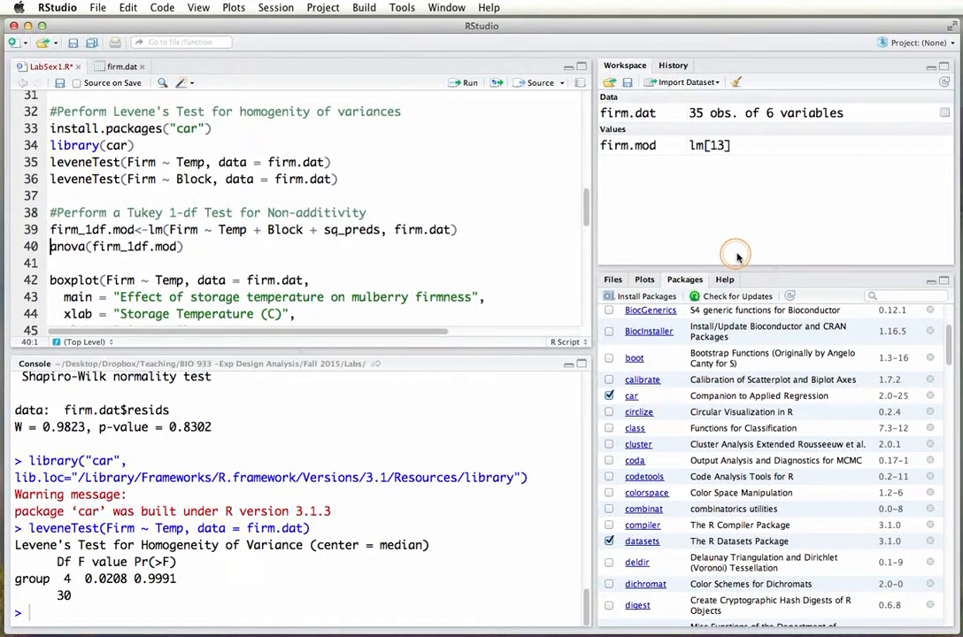
{"action": "key", "text": "Up"}
{"action": "key", "text": "super+Return"}
{"action": "key", "text": "super+Return"}
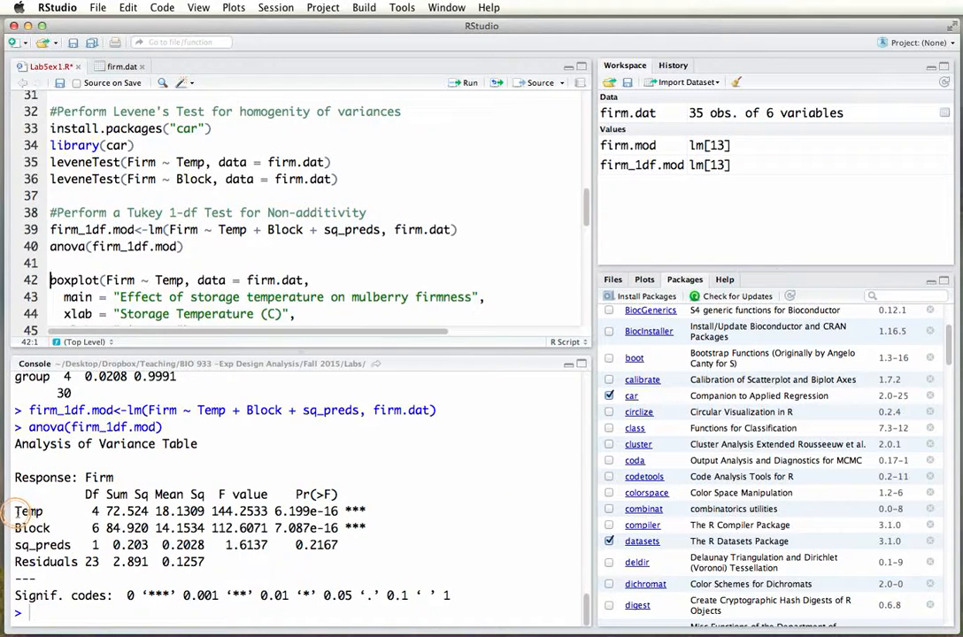
- Examine the Temp, Block and sq_preds rows of the firm_1df.mod ANOVA, and the Temp row of the earlier firm.mod ANOVA
{"action": "left_click_drag", "start_coordinate": [14, 512], "coordinate": [396, 523]}
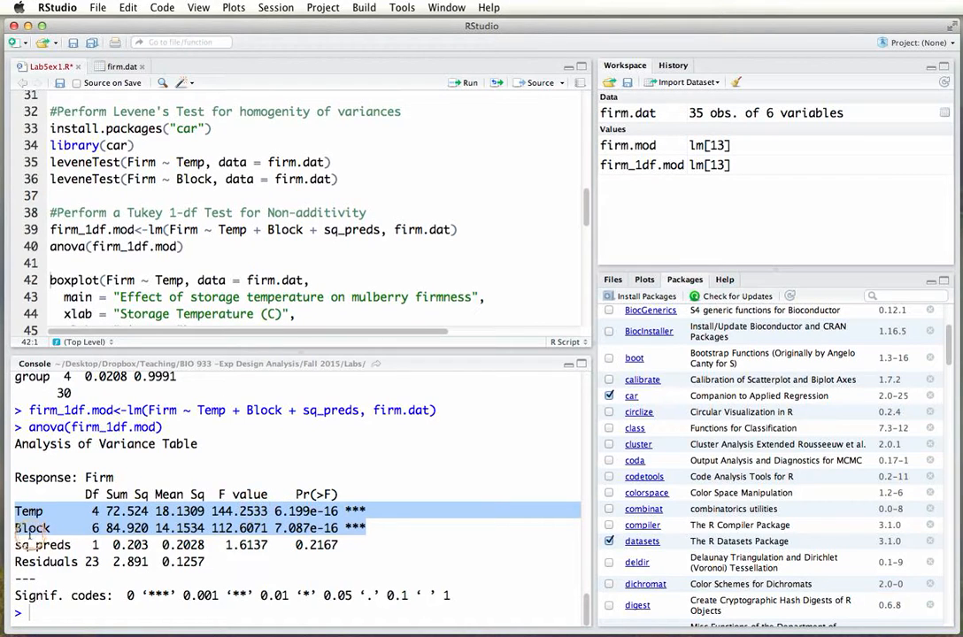
{"action": "left_click_drag", "start_coordinate": [16, 544], "coordinate": [347, 545]}
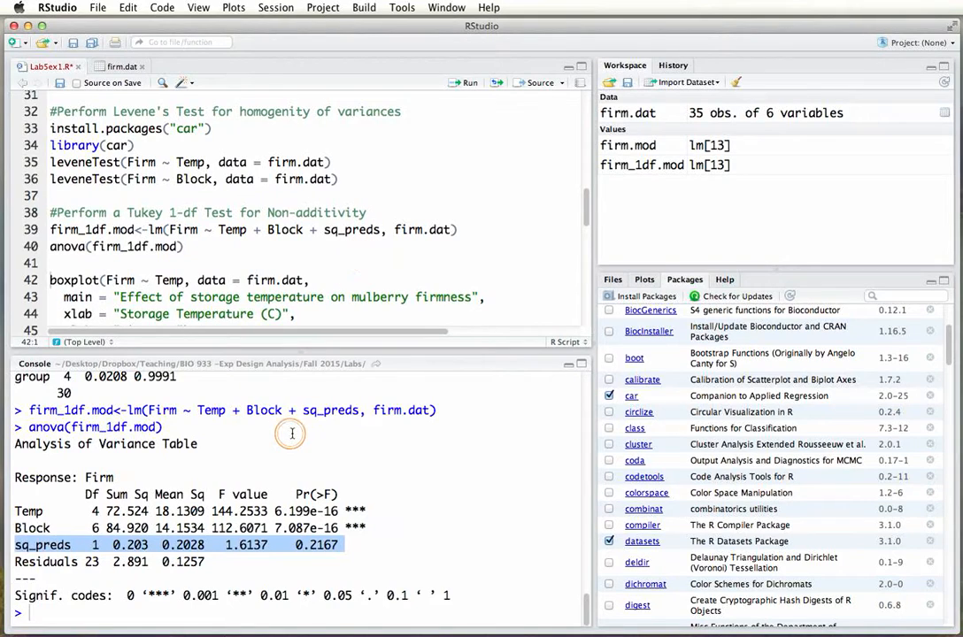
{"action": "scroll", "coordinate": [286, 430], "scroll_direction": "up", "scroll_amount": 15}
{"action": "scroll", "coordinate": [288, 434], "scroll_direction": "up", "scroll_amount": 3}
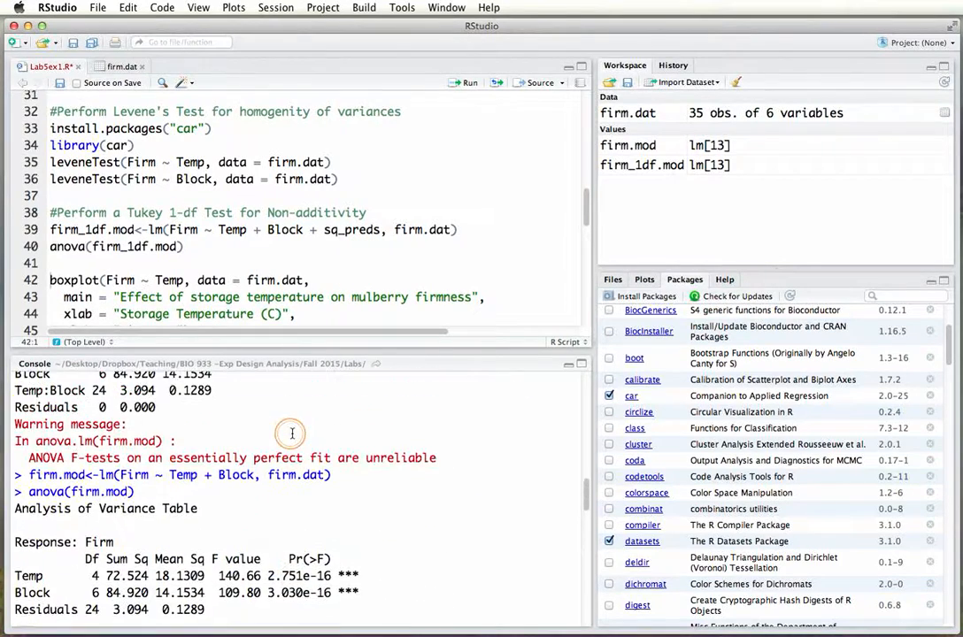
{"action": "scroll", "coordinate": [248, 431], "scroll_direction": "down", "scroll_amount": 2}
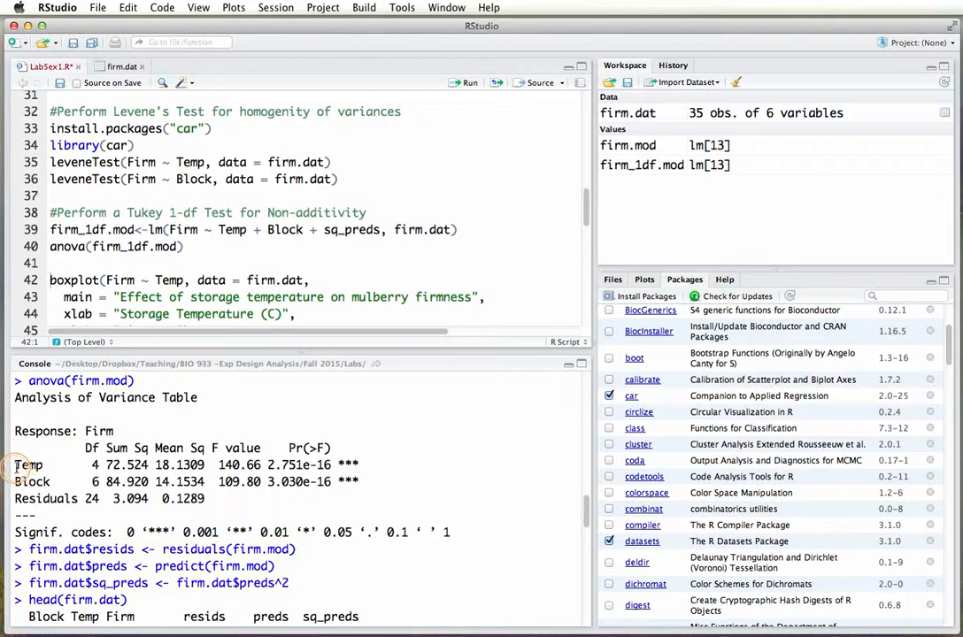
{"action": "left_click_drag", "start_coordinate": [15, 465], "coordinate": [359, 469]}
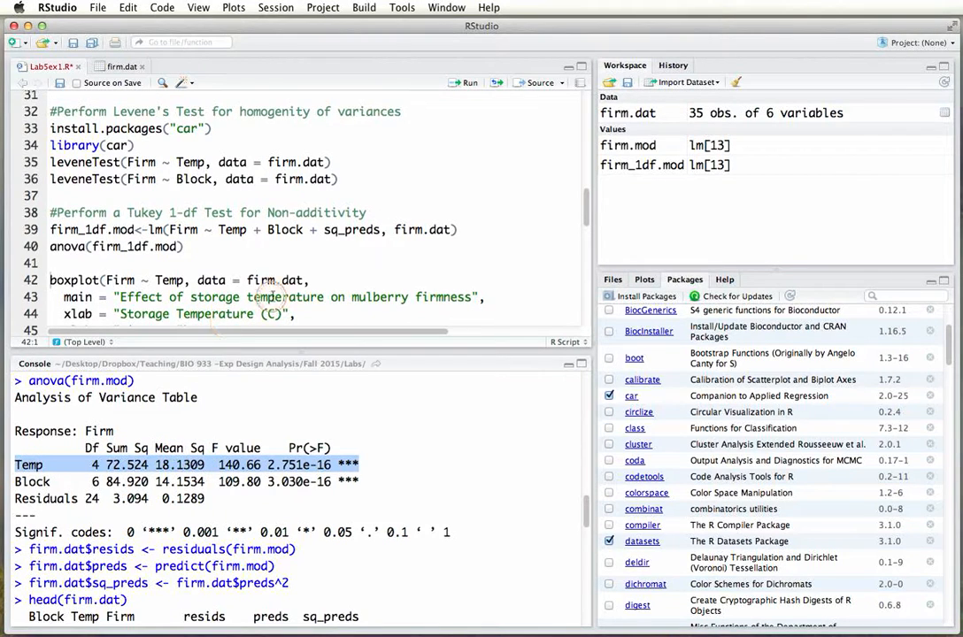
- Find the trend analysis section of the script and examine the as.numeric conversion of Temp on line 51
{"action": "scroll", "coordinate": [277, 281], "scroll_direction": "down", "scroll_amount": 4}
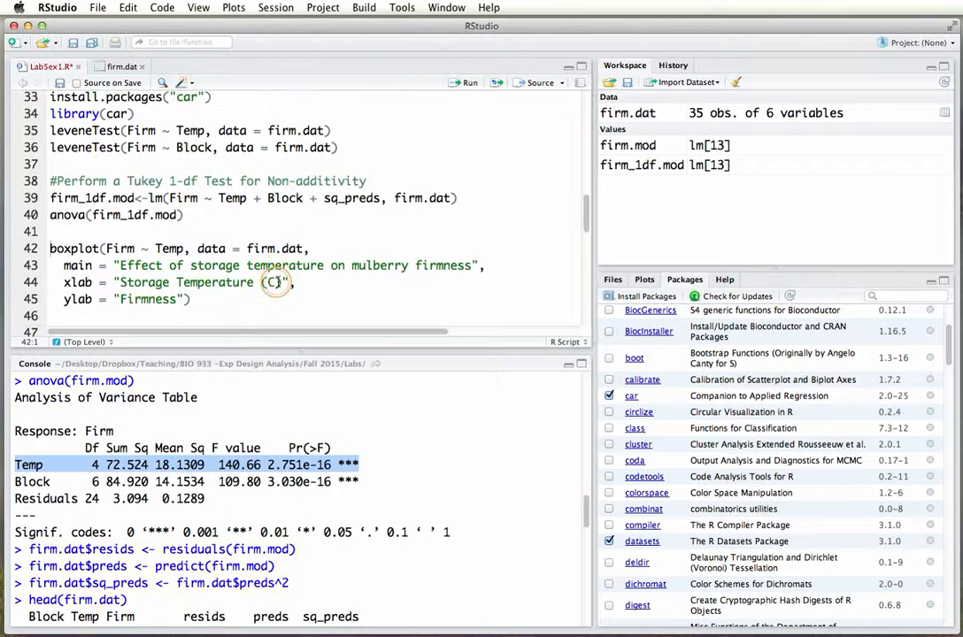
{"action": "scroll", "coordinate": [277, 282], "scroll_direction": "down", "scroll_amount": 5}
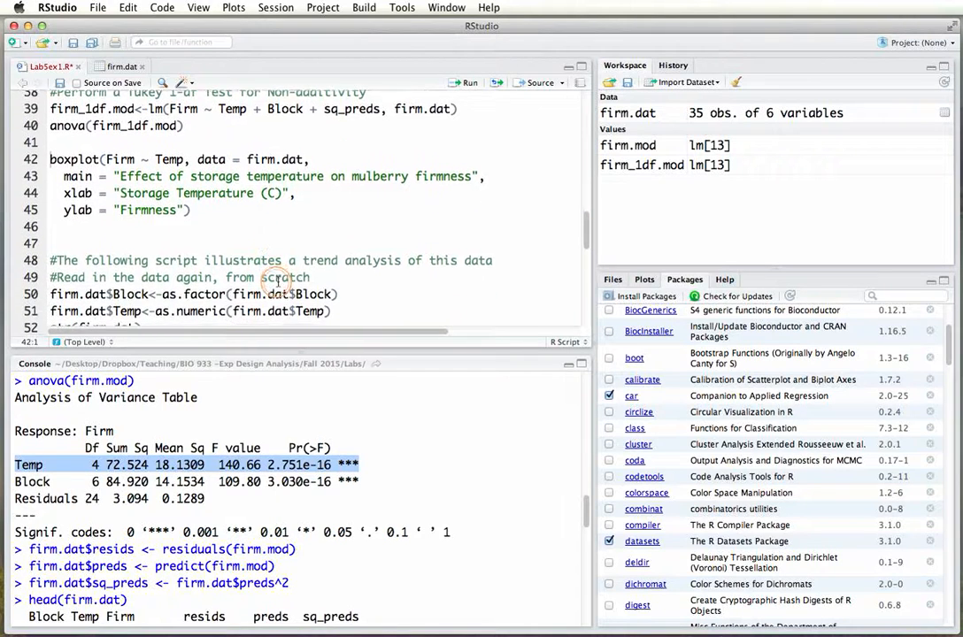
{"action": "scroll", "coordinate": [277, 281], "scroll_direction": "down", "scroll_amount": 5}
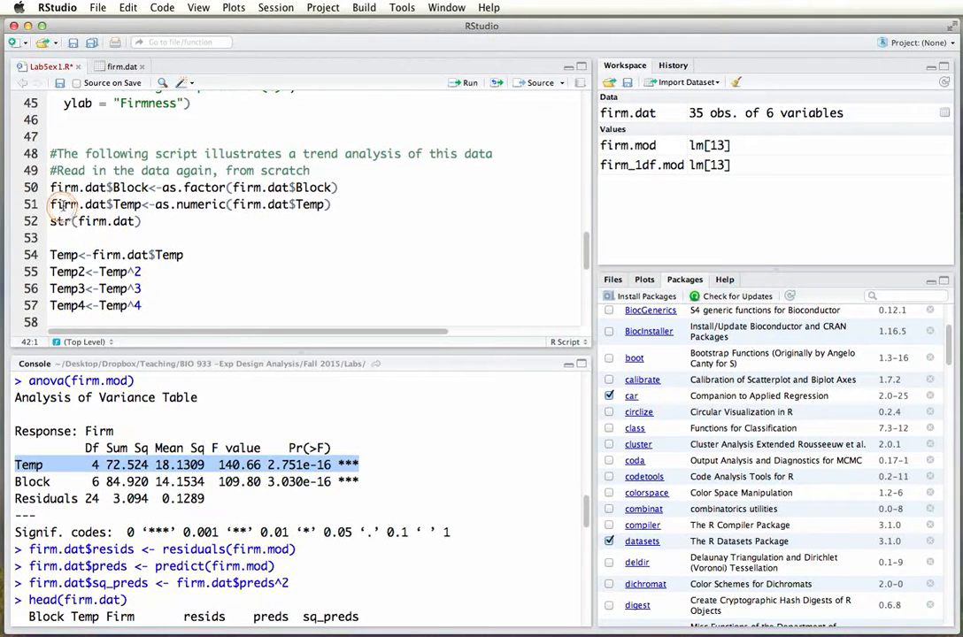
{"action": "left_click_drag", "start_coordinate": [53, 205], "coordinate": [337, 205]}
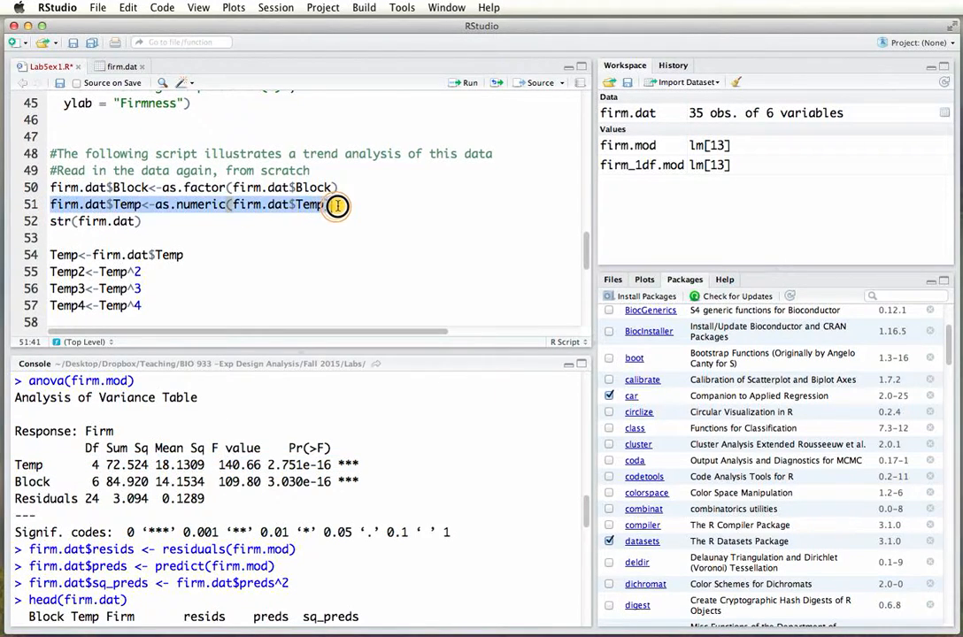
- Examine the Temp power variables on lines 54 to 57 and the Block and Temp to Temp4 terms of firm_trend.mod on line 59
{"action": "scroll", "coordinate": [288, 220], "scroll_direction": "down", "scroll_amount": 4}
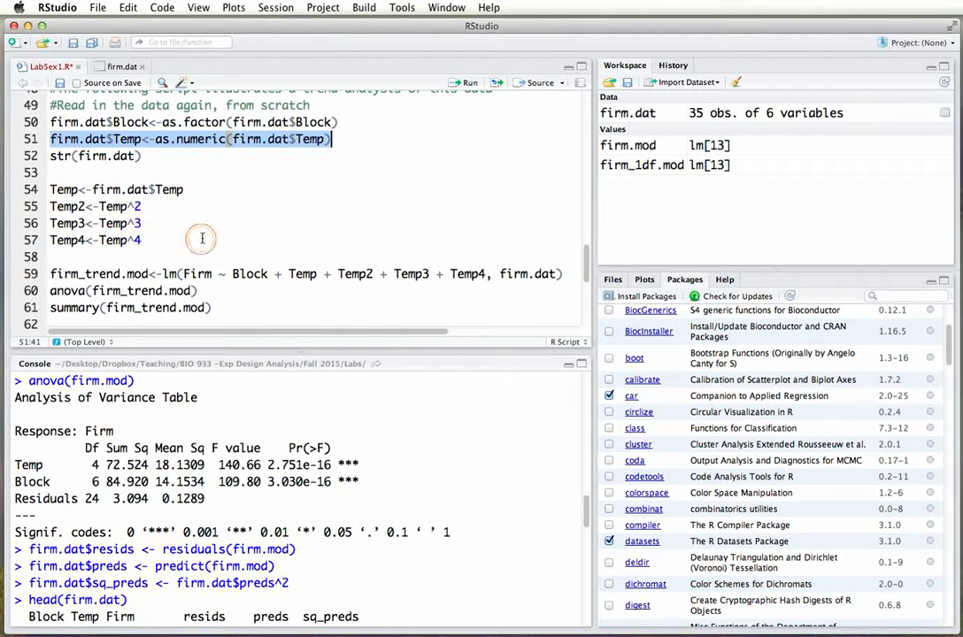
{"action": "scroll", "coordinate": [230, 237], "scroll_direction": "down", "scroll_amount": 2}
{"action": "scroll", "coordinate": [201, 239], "scroll_direction": "down", "scroll_amount": 1}
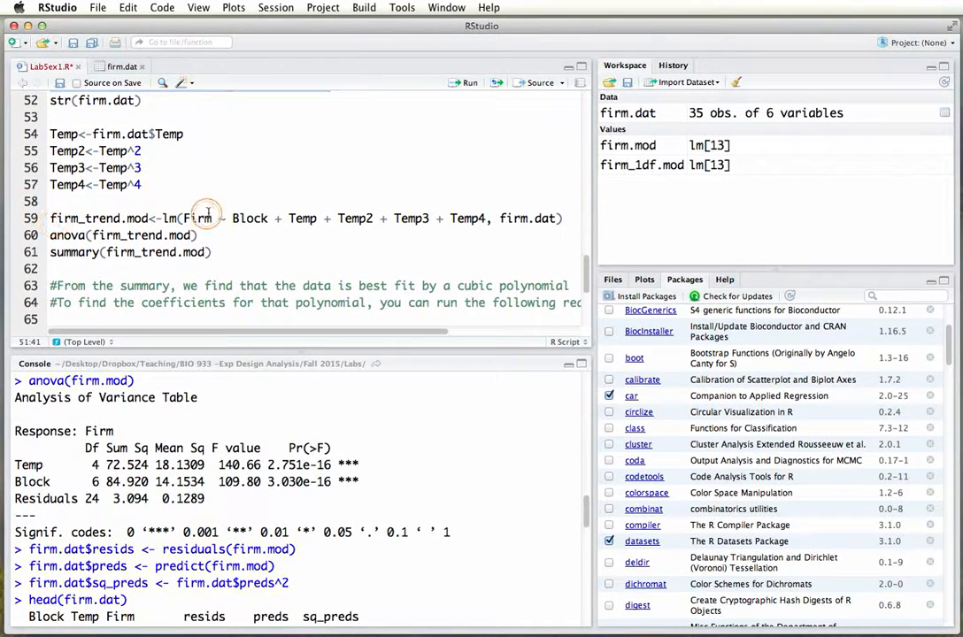
{"action": "left_click_drag", "start_coordinate": [231, 218], "coordinate": [266, 218]}
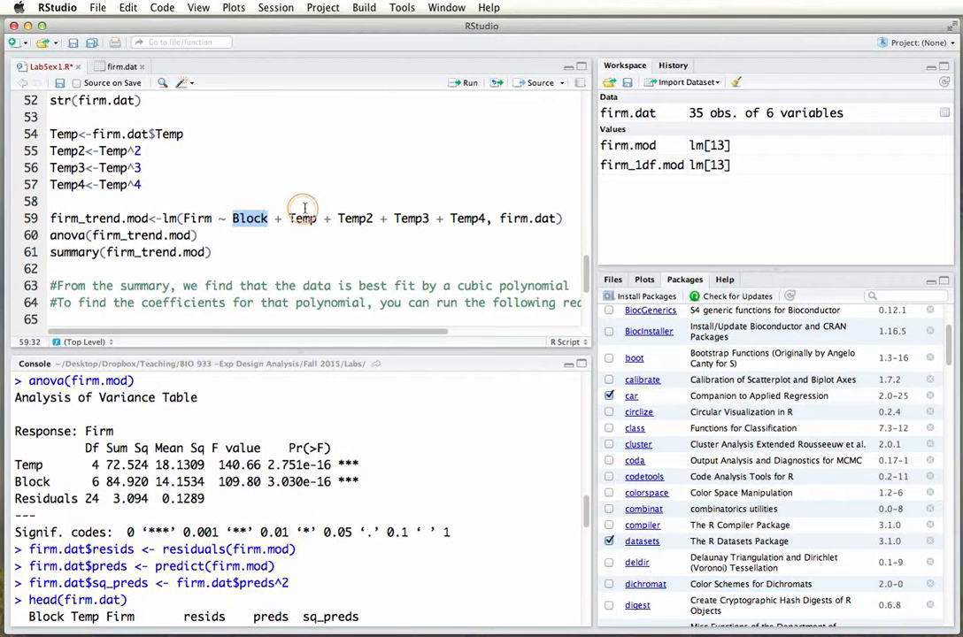
{"action": "left_click_drag", "start_coordinate": [288, 217], "coordinate": [487, 217]}
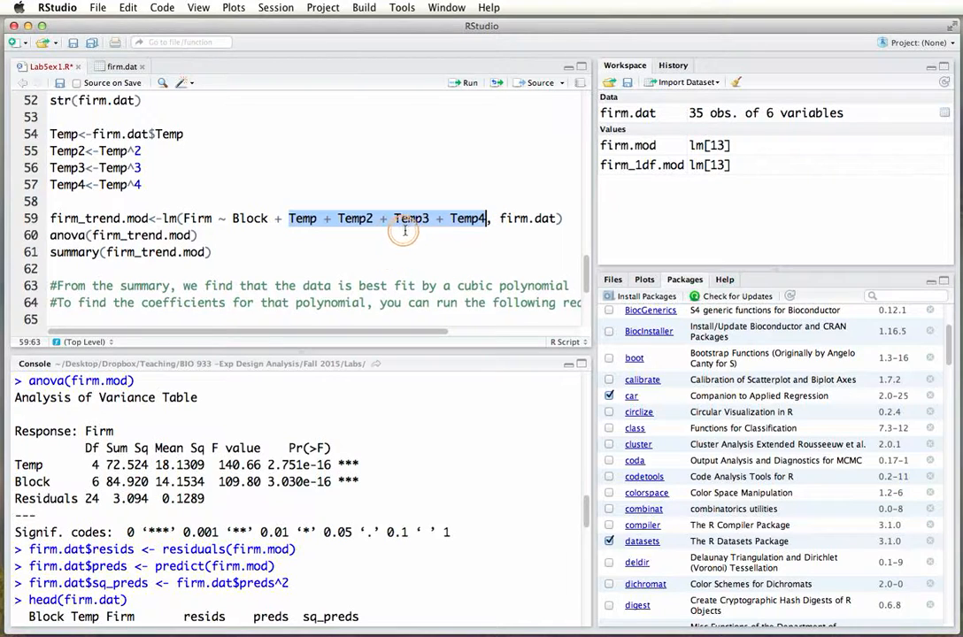
{"action": "left_click", "coordinate": [51, 218]}
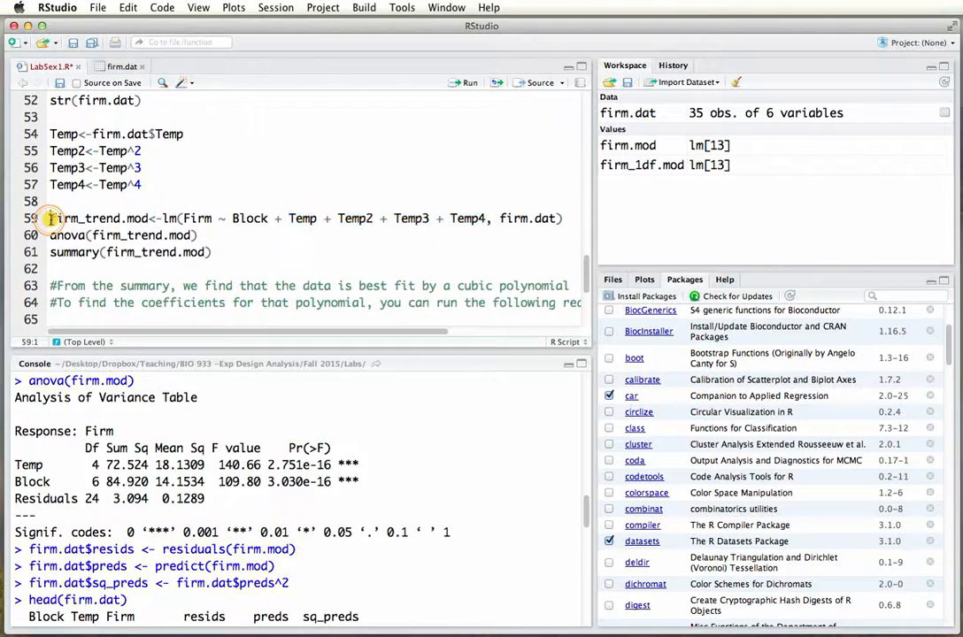
{"action": "scroll", "coordinate": [222, 248], "scroll_direction": "down", "scroll_amount": 2}
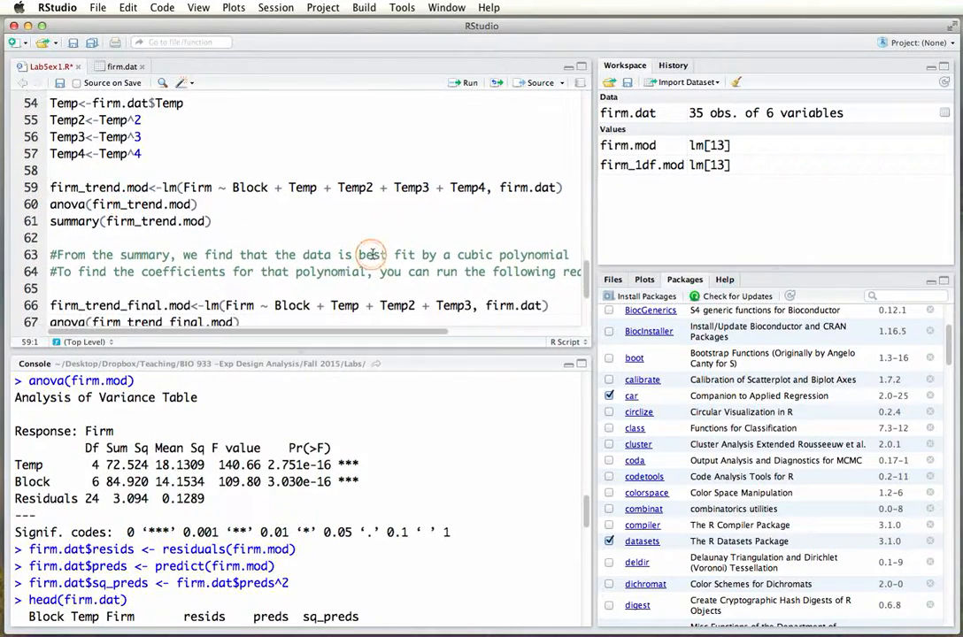
- Switch to lab5.pdf in Preview and read the trend analysis code under "Some code for thought" on page 6
{"action": "key", "text": "super+Tab"}
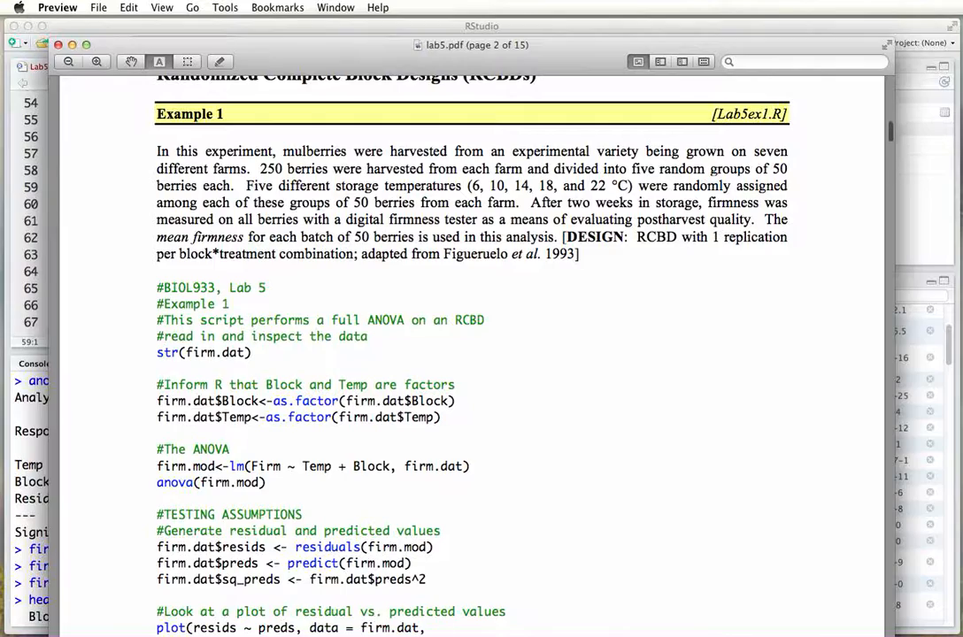
{"action": "scroll", "coordinate": [478, 447], "scroll_direction": "down", "scroll_amount": 20}
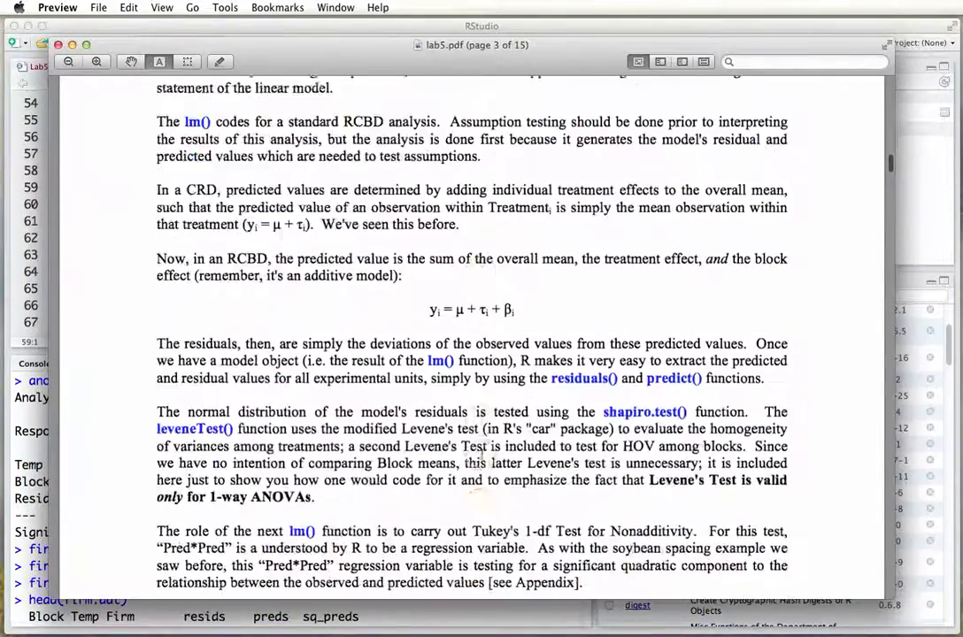
{"action": "scroll", "coordinate": [478, 451], "scroll_direction": "down", "scroll_amount": 20}
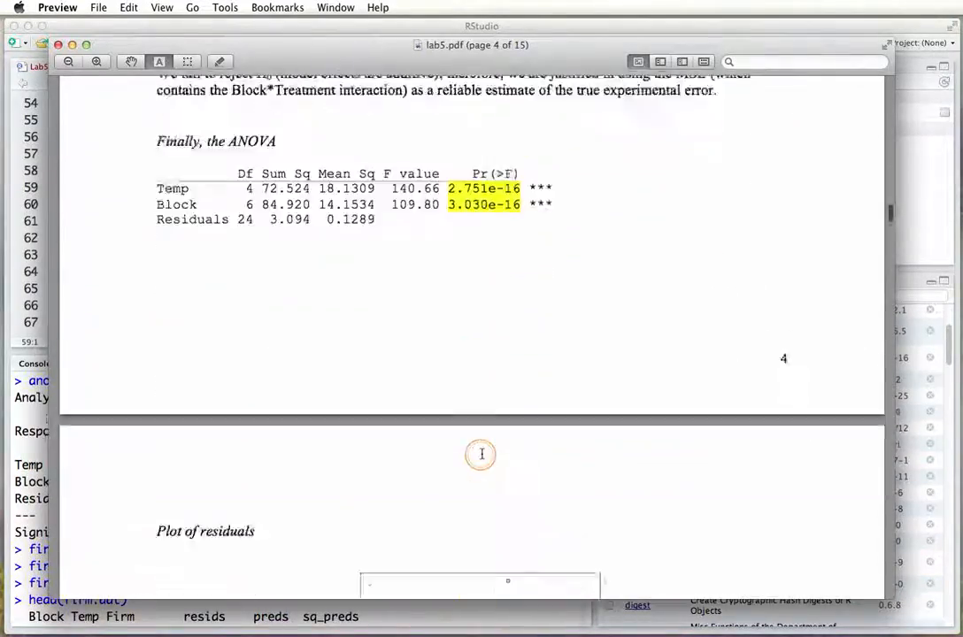
{"action": "scroll", "coordinate": [482, 454], "scroll_direction": "down", "scroll_amount": 20}
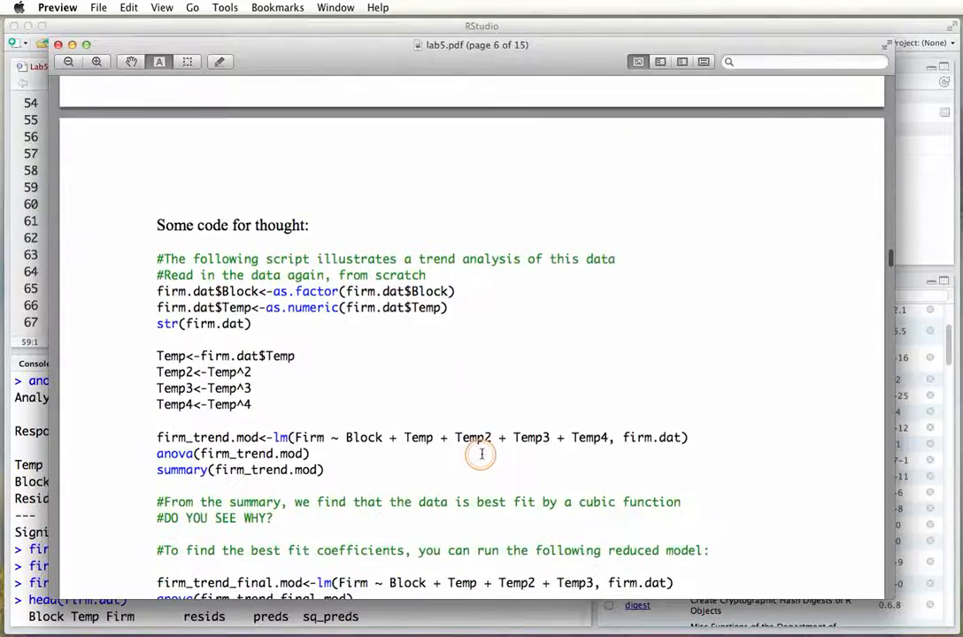
{"action": "scroll", "coordinate": [482, 452], "scroll_direction": "down", "scroll_amount": 3}
{"action": "scroll", "coordinate": [478, 451], "scroll_direction": "down", "scroll_amount": 2}
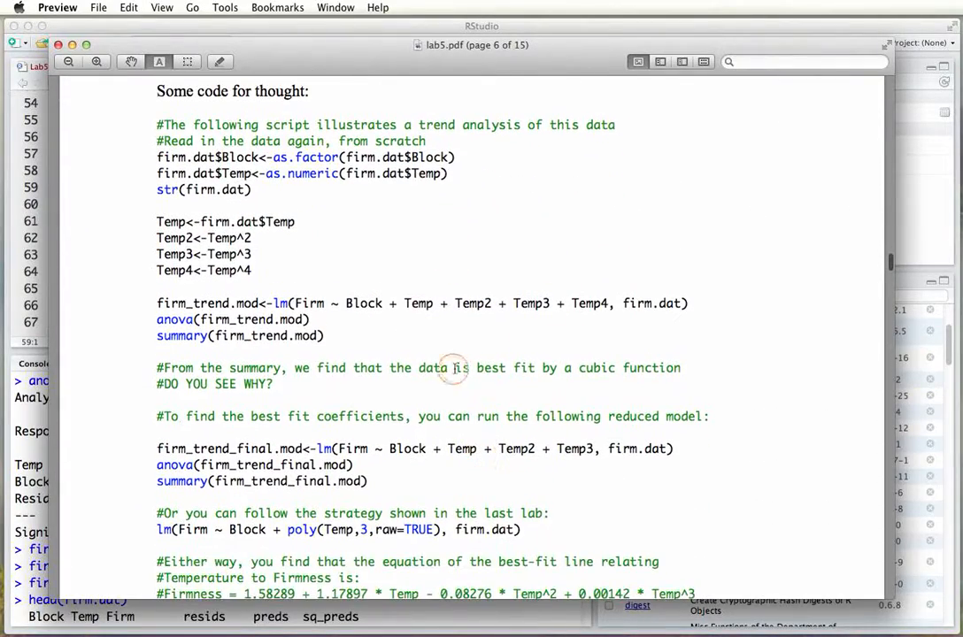
{"action": "scroll", "coordinate": [433, 339], "scroll_direction": "down", "scroll_amount": 3}
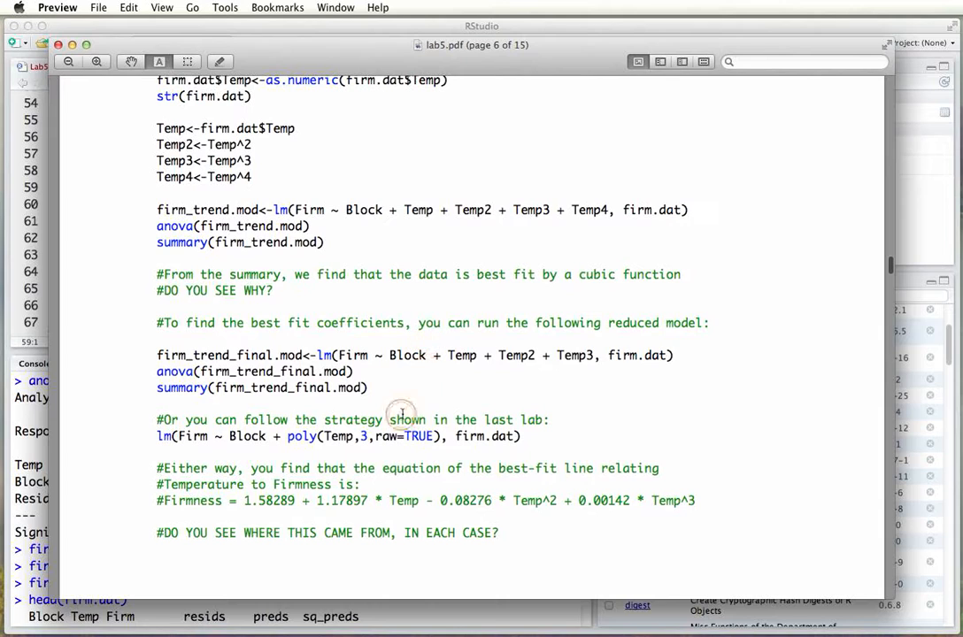
{"action": "scroll", "coordinate": [484, 392], "scroll_direction": "down", "scroll_amount": 1}
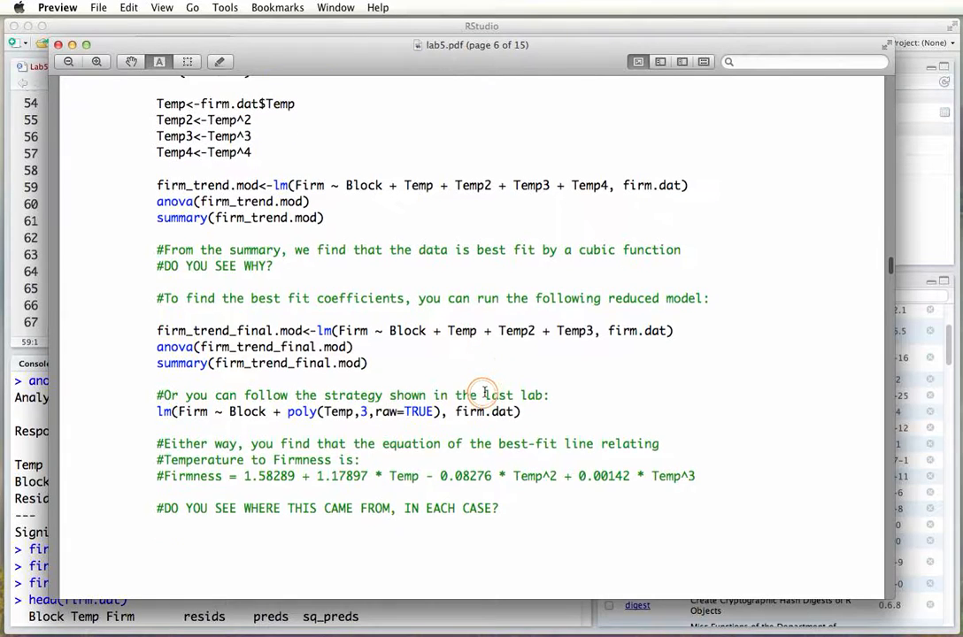
{"action": "scroll", "coordinate": [485, 392], "scroll_direction": "up", "scroll_amount": 2}
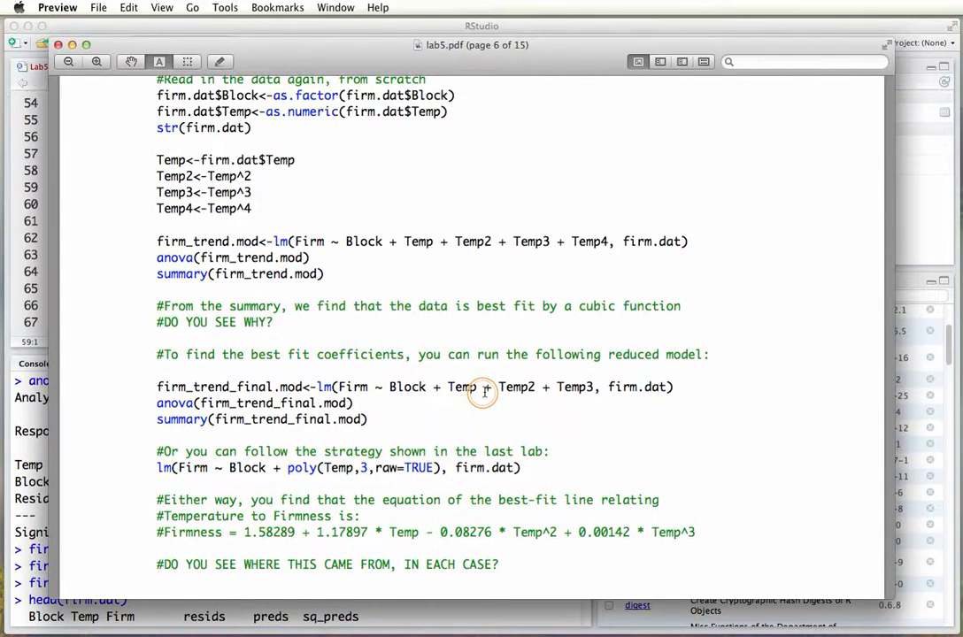